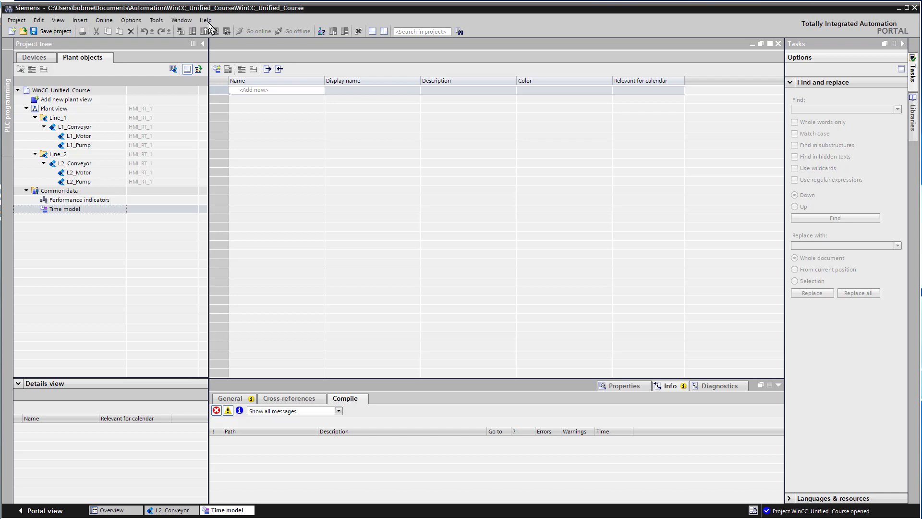
Check the installed WinCC Unified Calendar and Performance Insight versions in the help overview.
left_click(206, 21)
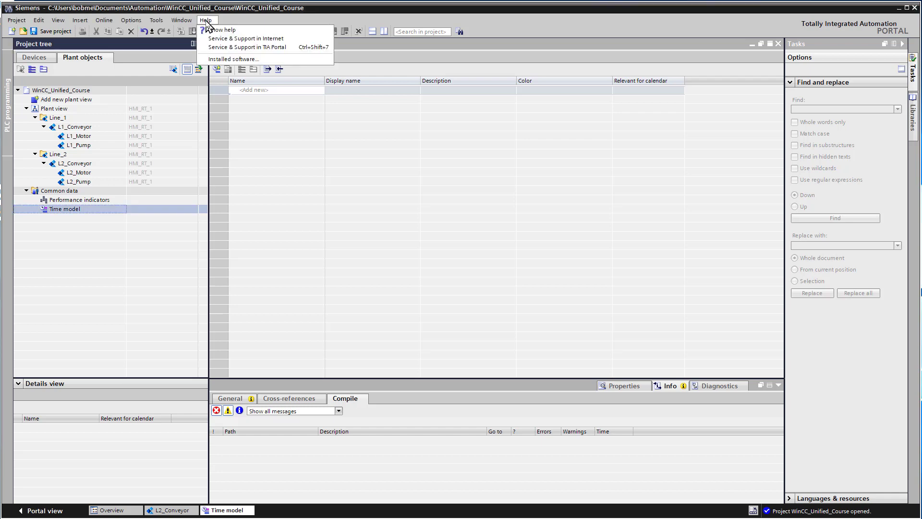
left_click(226, 59)
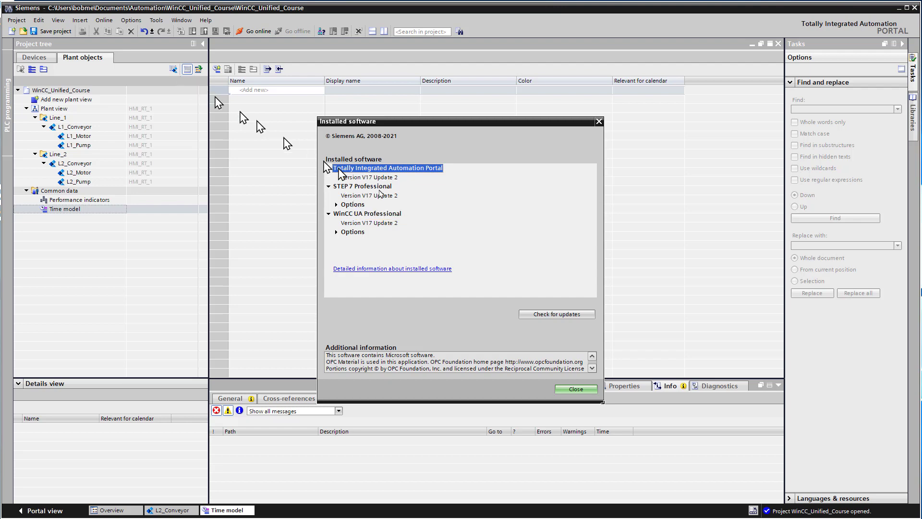
left_click(336, 232)
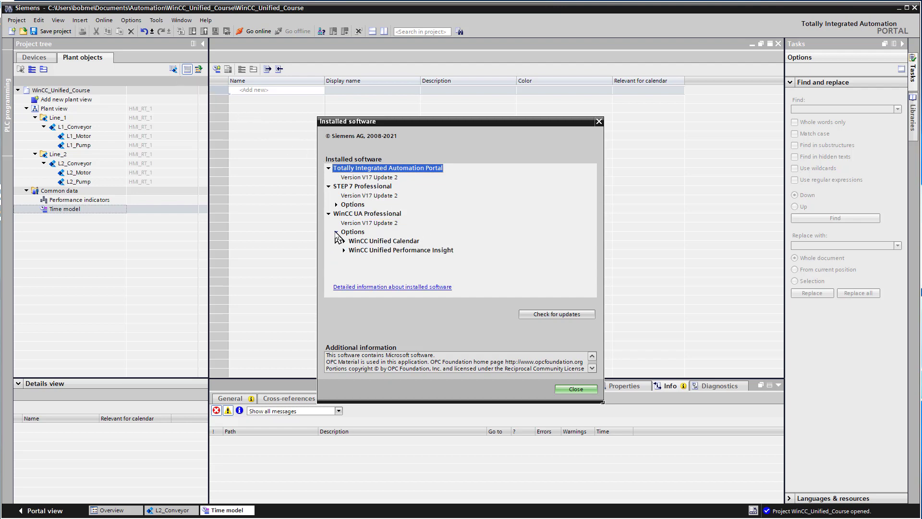
left_click(353, 243)
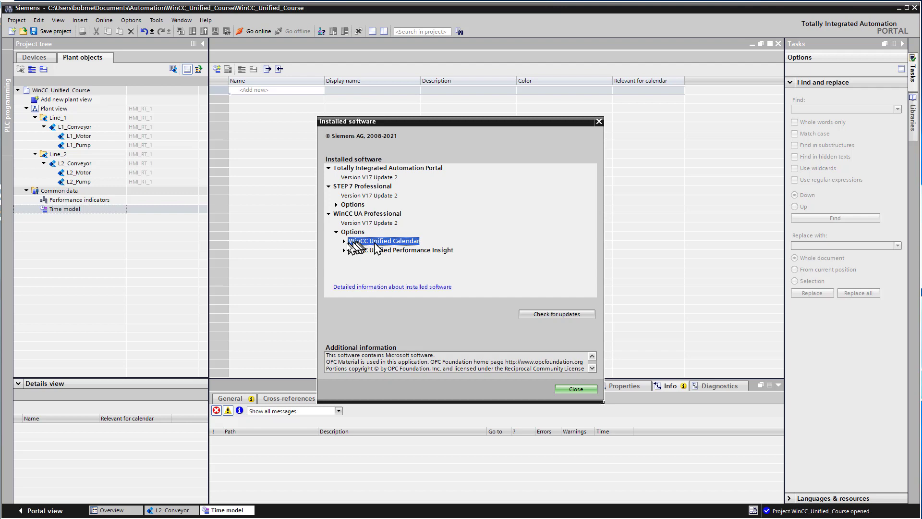
double_click(352, 243)
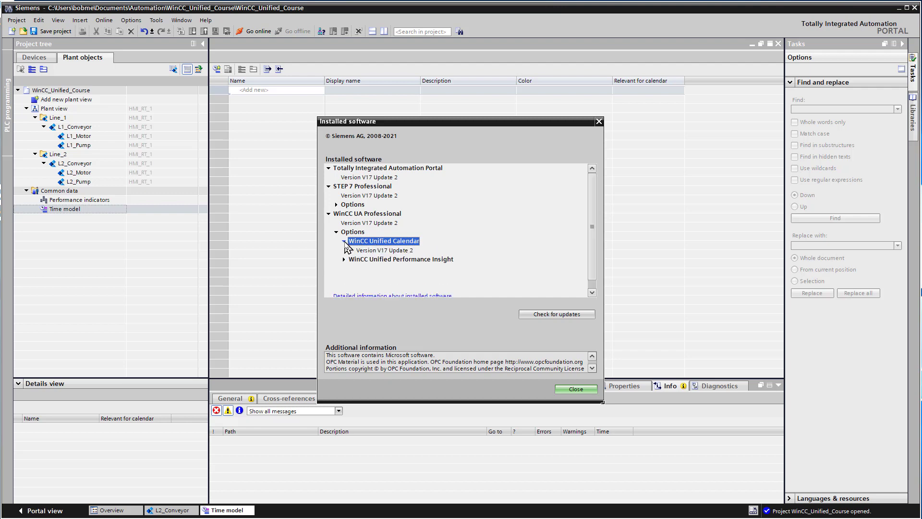
left_click(397, 251)
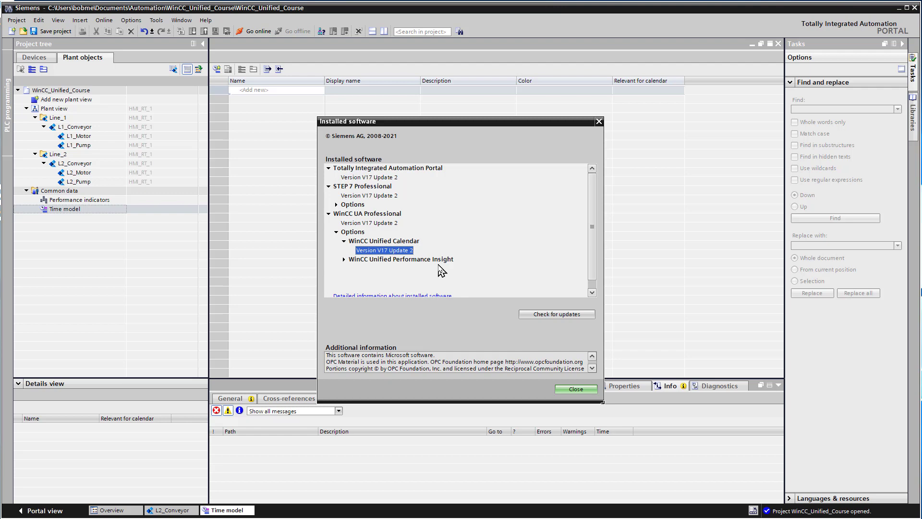
left_click(344, 259)
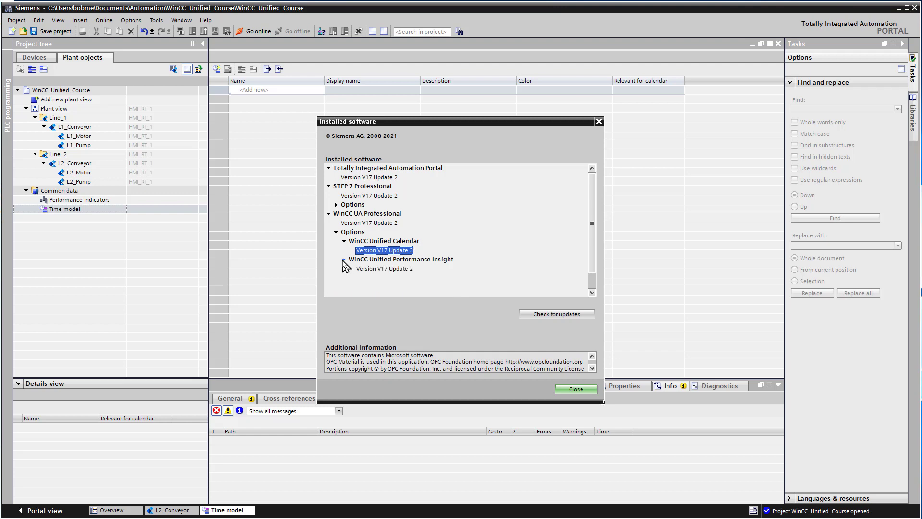
left_click(389, 260)
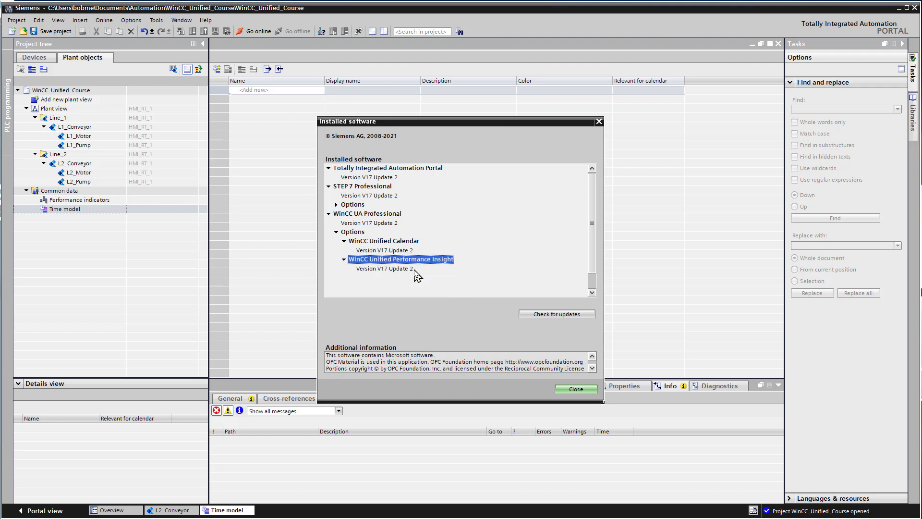
left_click(413, 269)
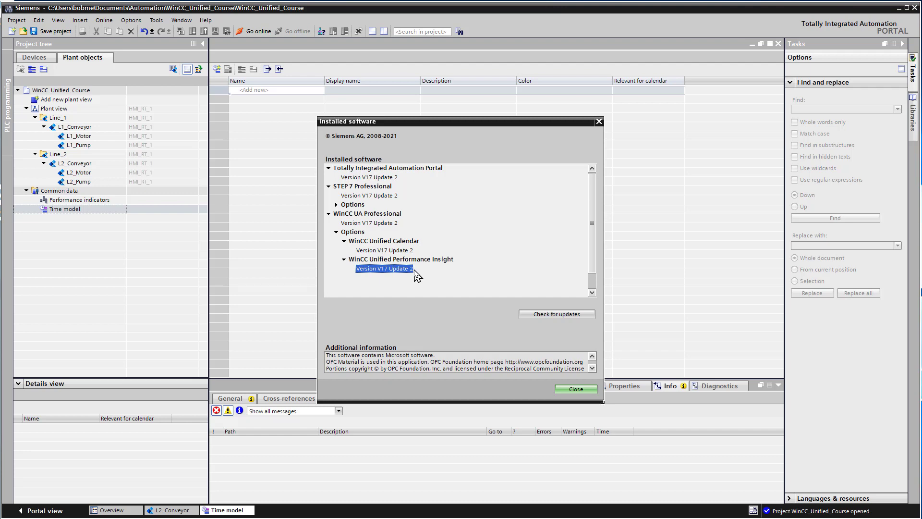
left_click(575, 389)
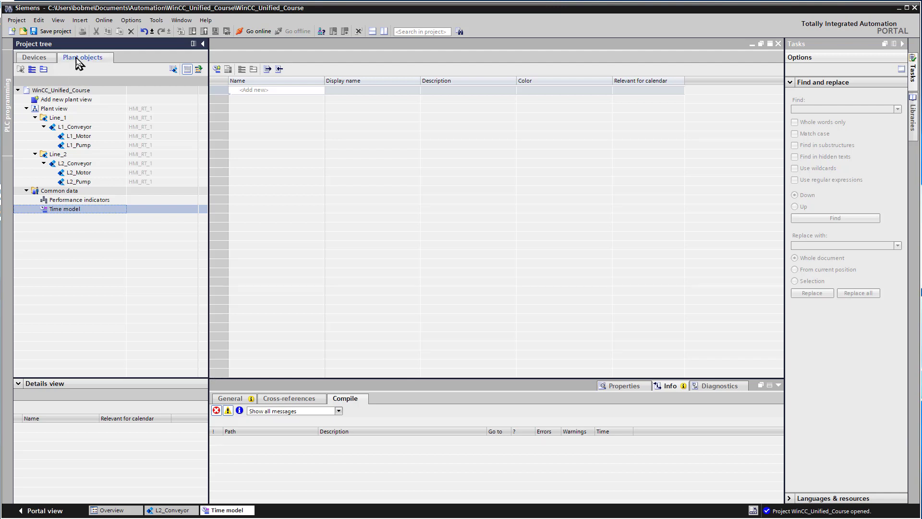
Open the Time model editor under Common data.
left_click(26, 190)
left_click(53, 209)
right_click(55, 212)
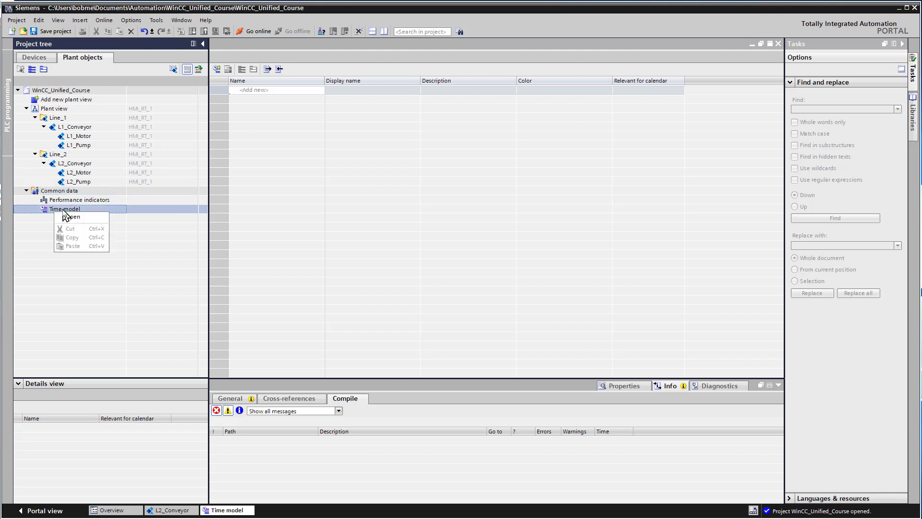
left_click(73, 217)
Add a TotalTime time category and set its colour to Black.
left_click(303, 90)
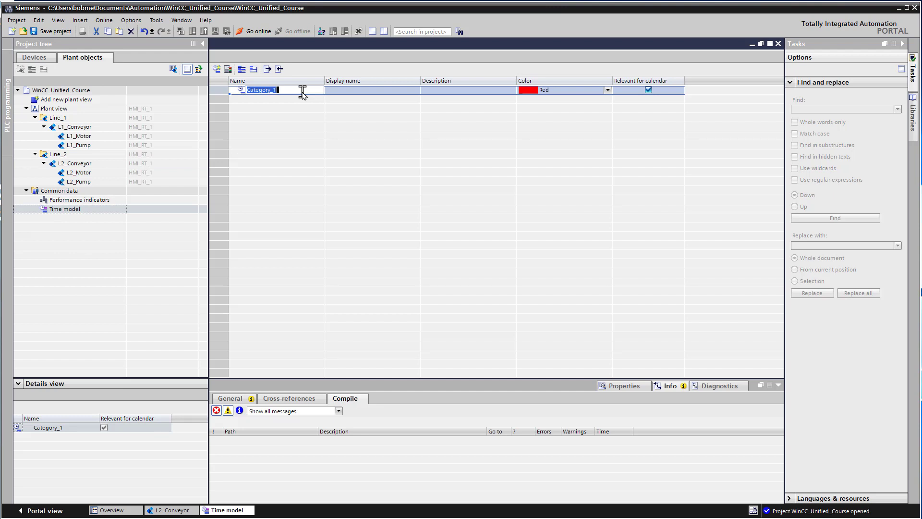
type("TotalTi")
type("me")
key("Tab")
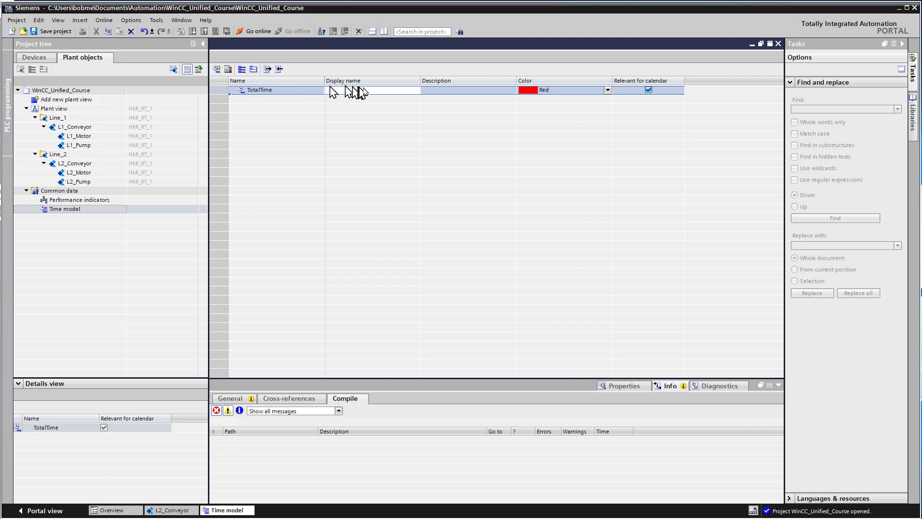
left_click(552, 91)
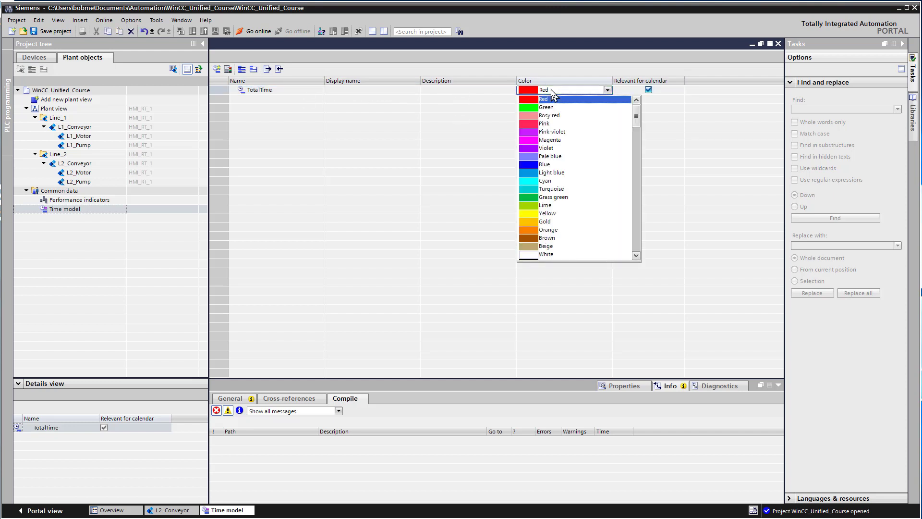
left_click(636, 148)
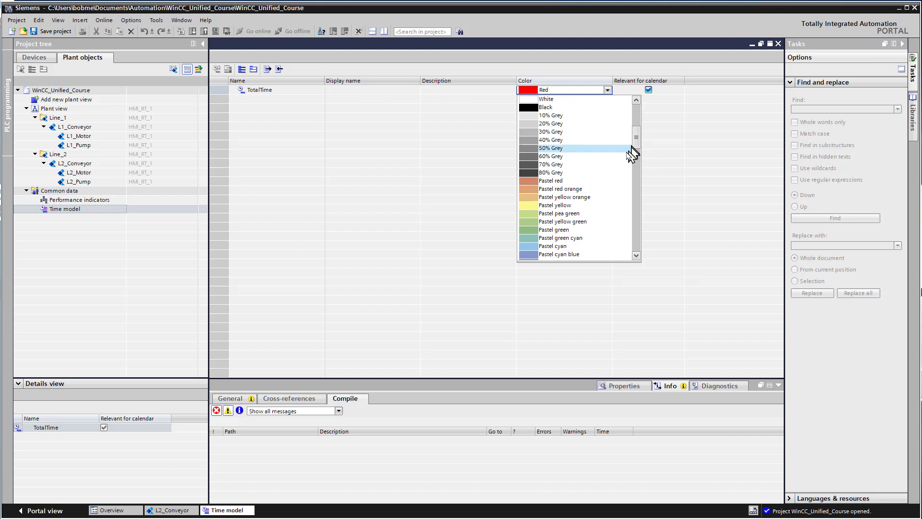
left_click(570, 108)
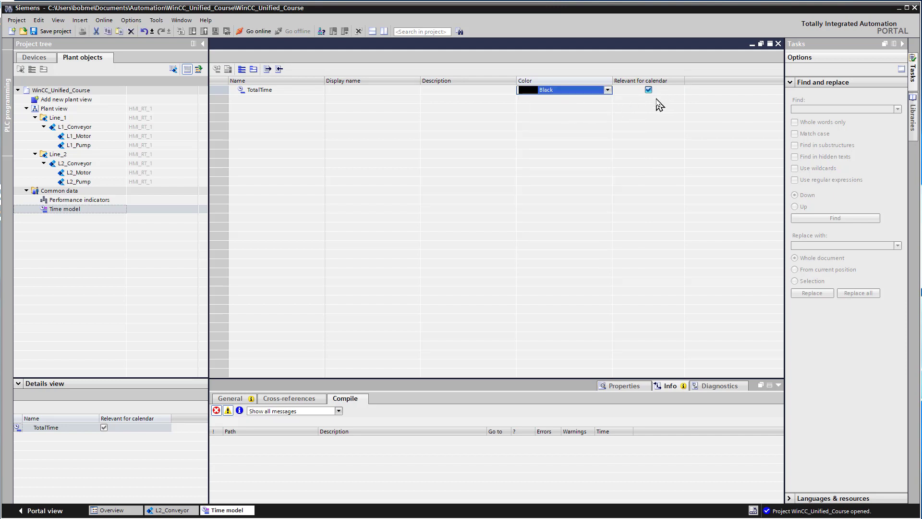
left_click(651, 98)
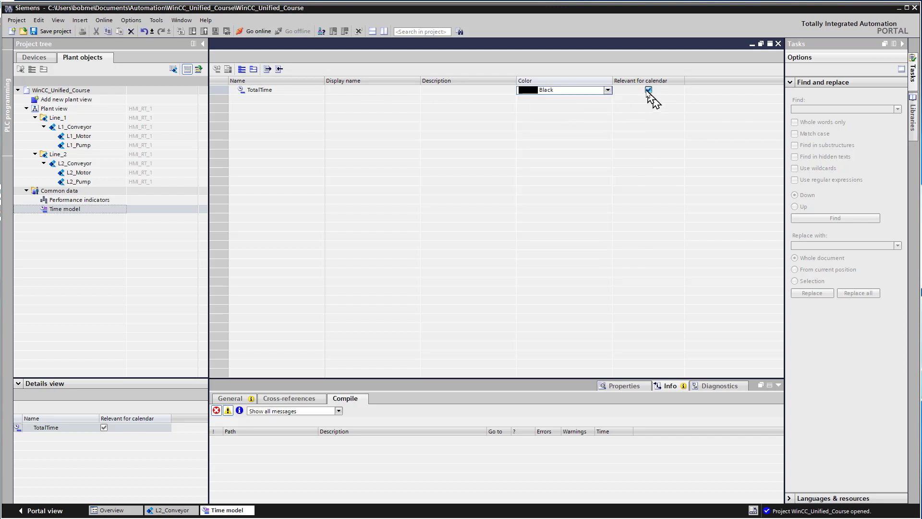
left_click(269, 94)
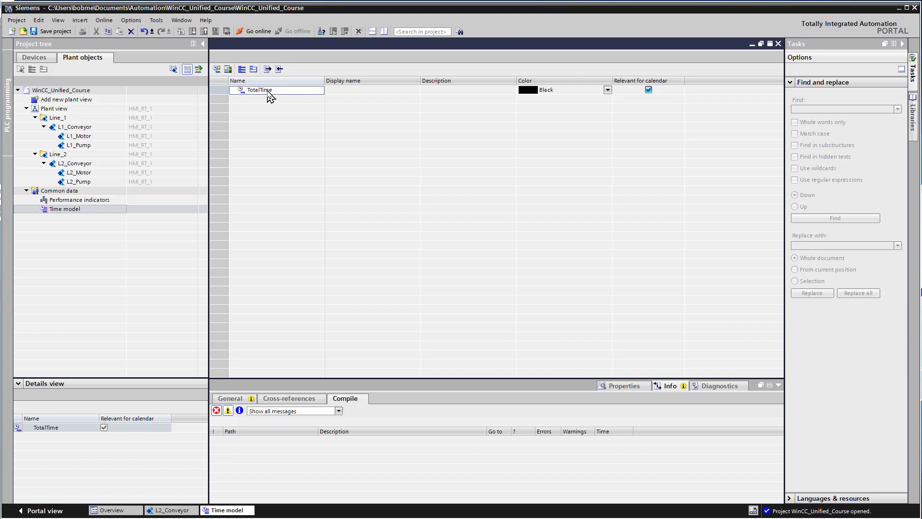
Add ScheduledProduction as a child category of TotalTime.
right_click(270, 95)
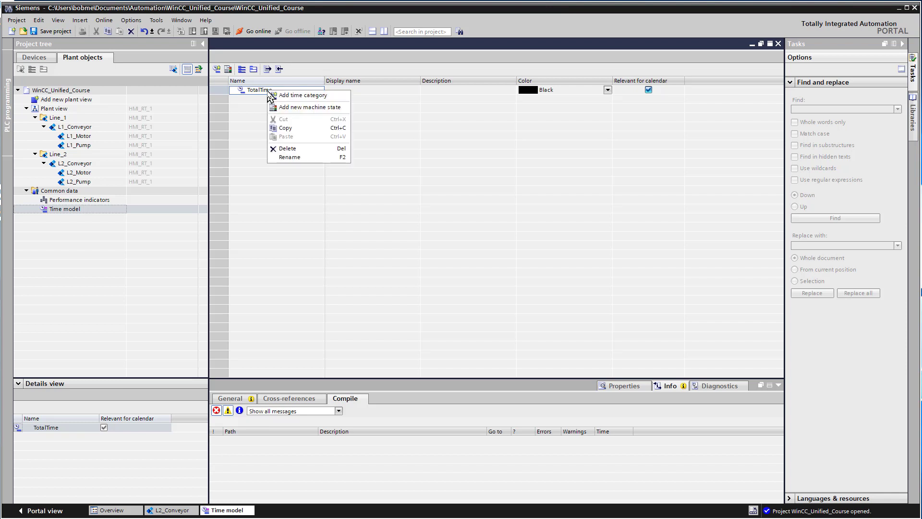
left_click(304, 96)
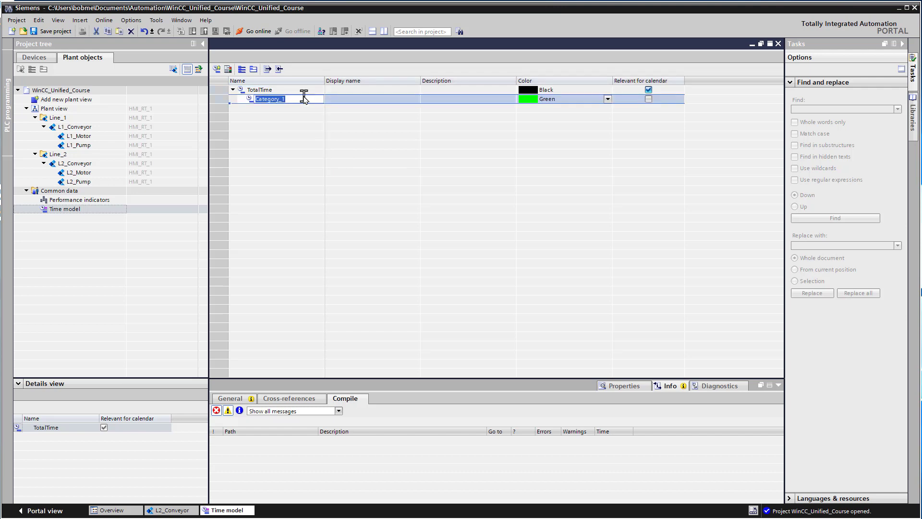
type("Scheduled")
type("Production")
key("Tab")
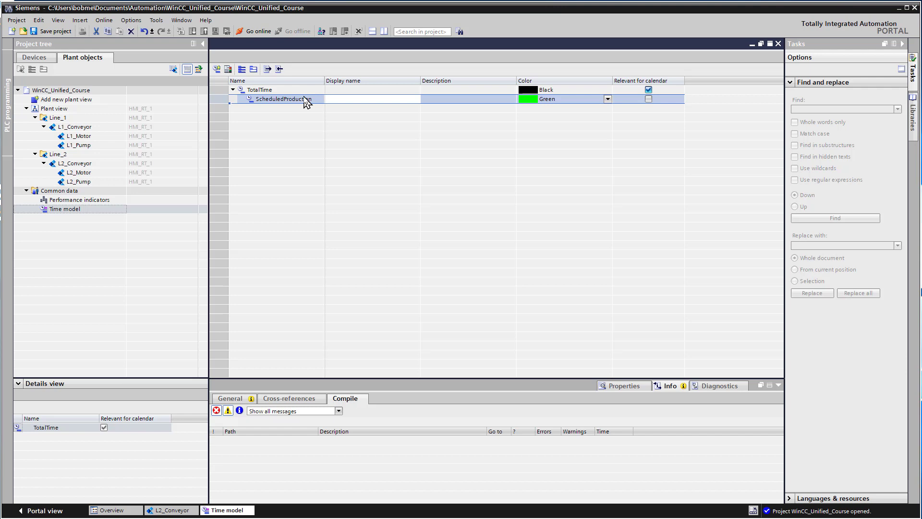
Add NormalProduction as a child category of ScheduledProduction.
right_click(265, 100)
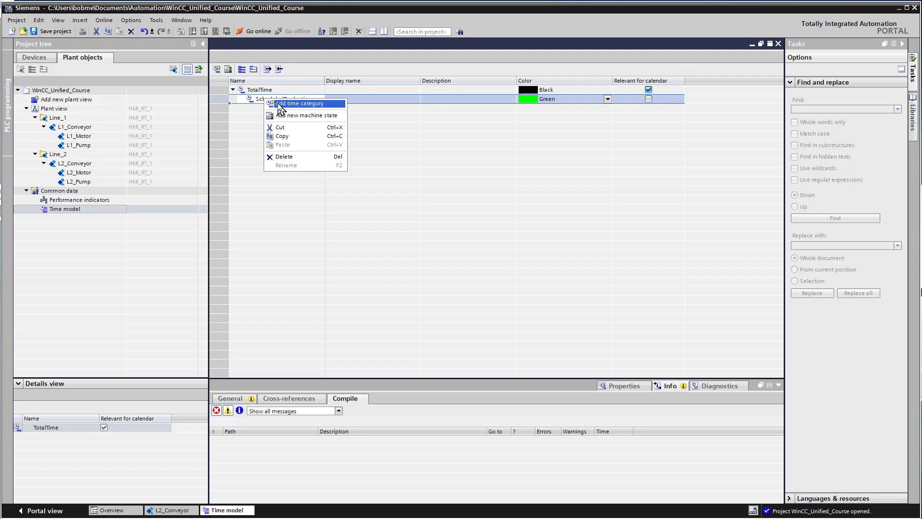
left_click(280, 104)
type("Norma")
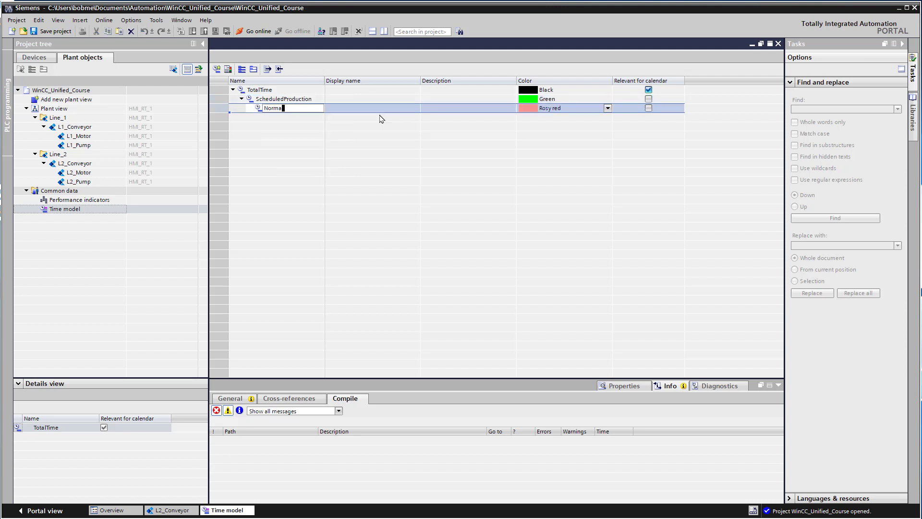
type("lProductio")
type("n")
key("Tab")
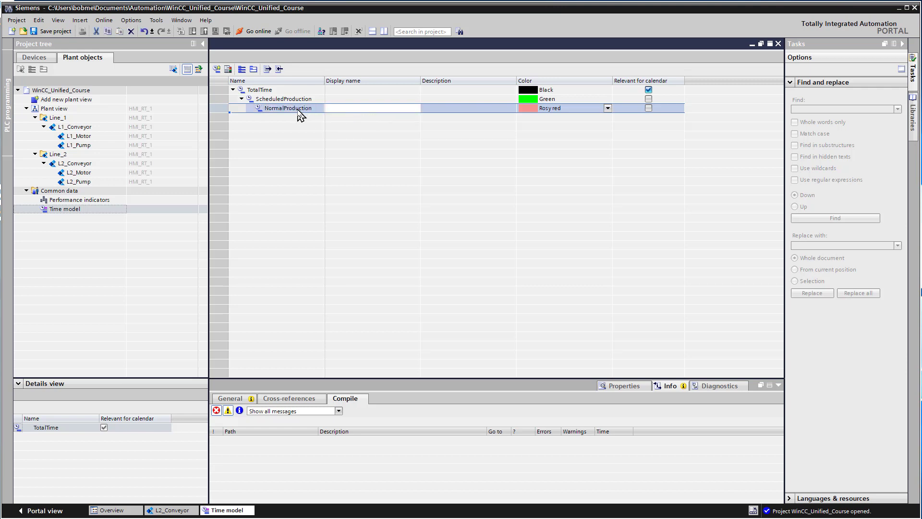
Add a PlannedDowntime child category under TotalTime.
left_click(260, 91)
right_click(263, 92)
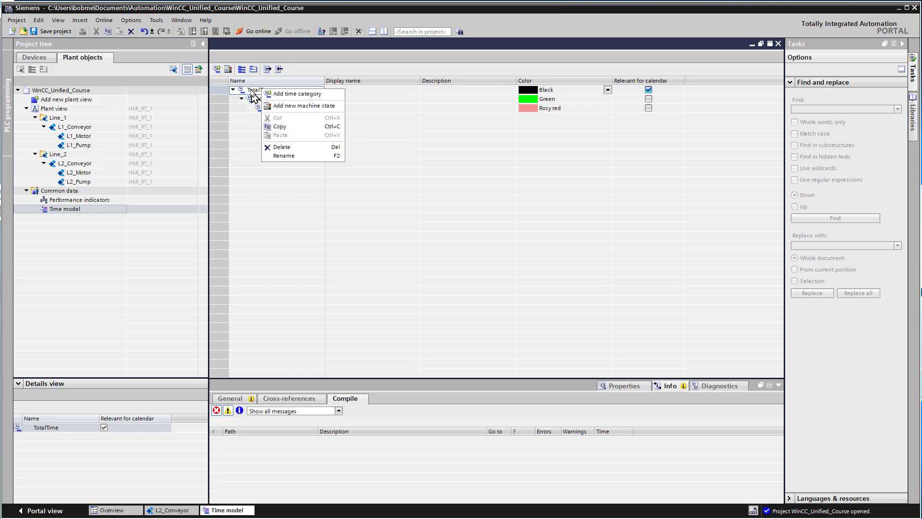
left_click(267, 94)
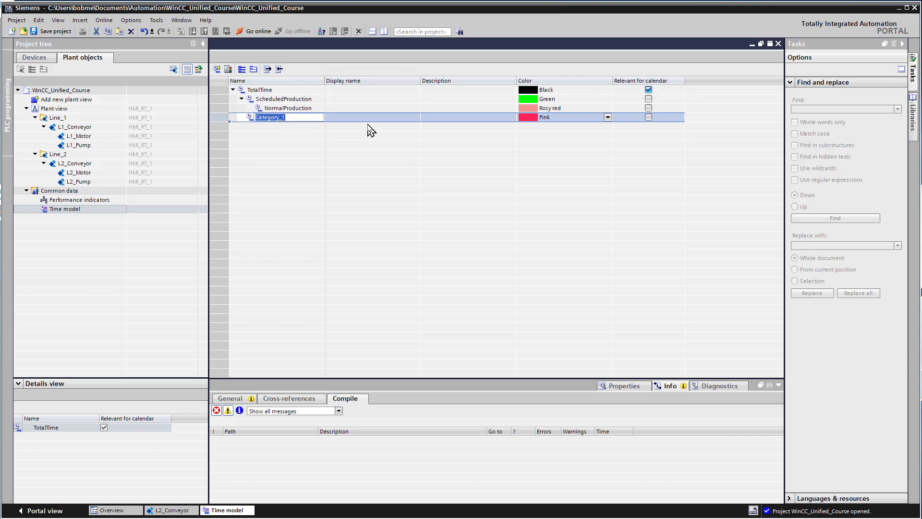
type("PlannedD")
type("owntime")
key("Return")
Add Maintenace and ScheduledStop as child categories of PlannedDowntime.
right_click(284, 120)
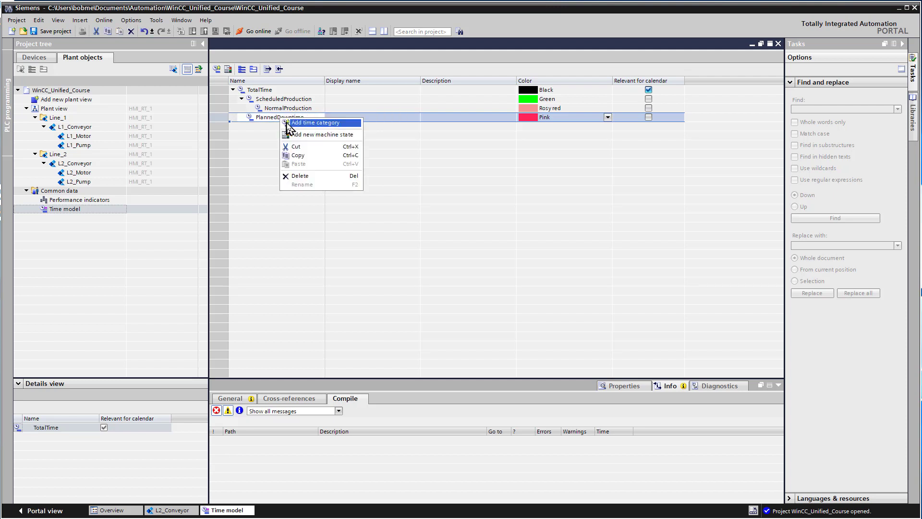
left_click(315, 123)
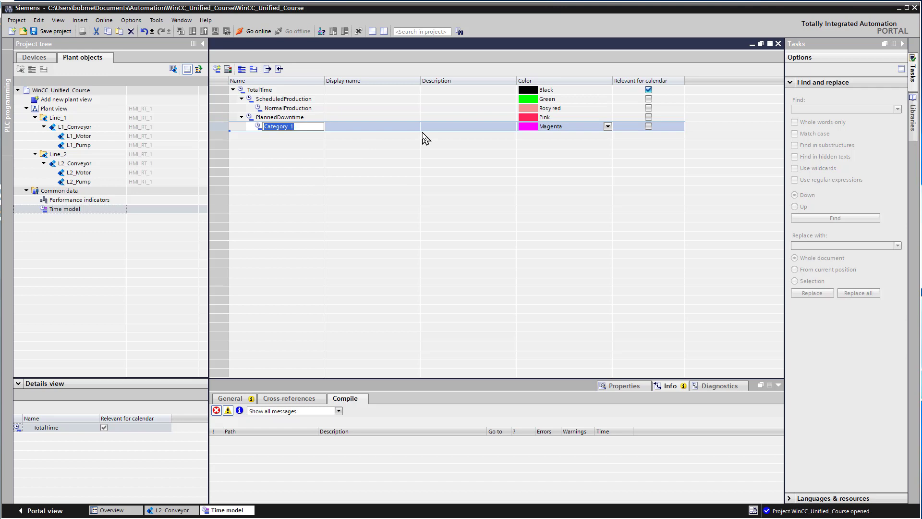
type("Maintena")
type("ce")
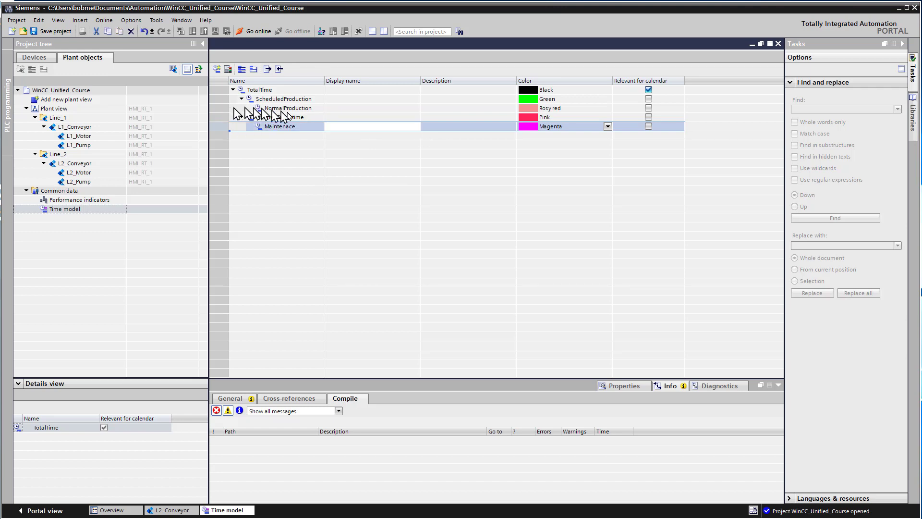
left_click(281, 109)
right_click(287, 119)
left_click(296, 121)
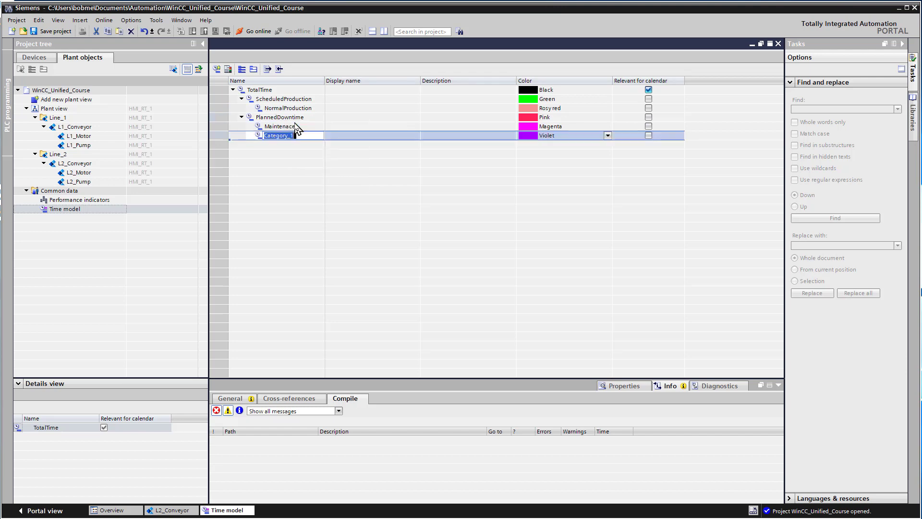
type("Schedule")
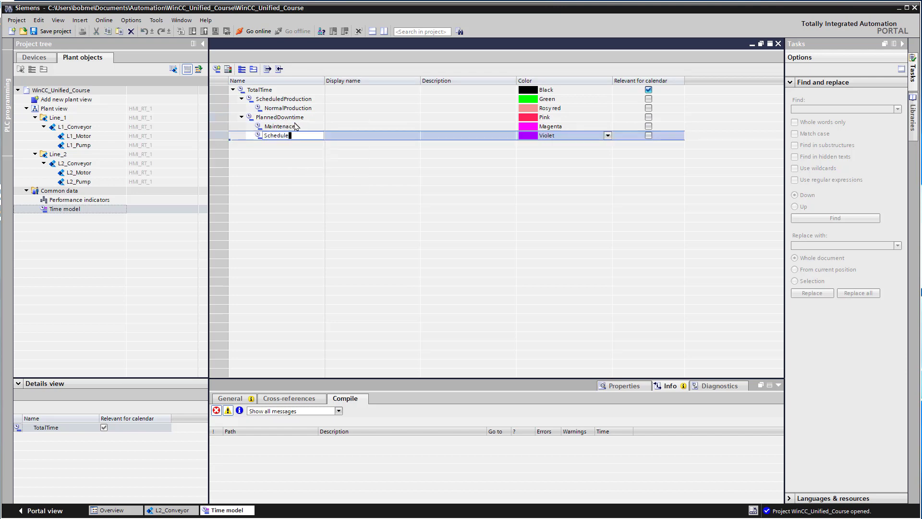
type("dStop")
key("Tab")
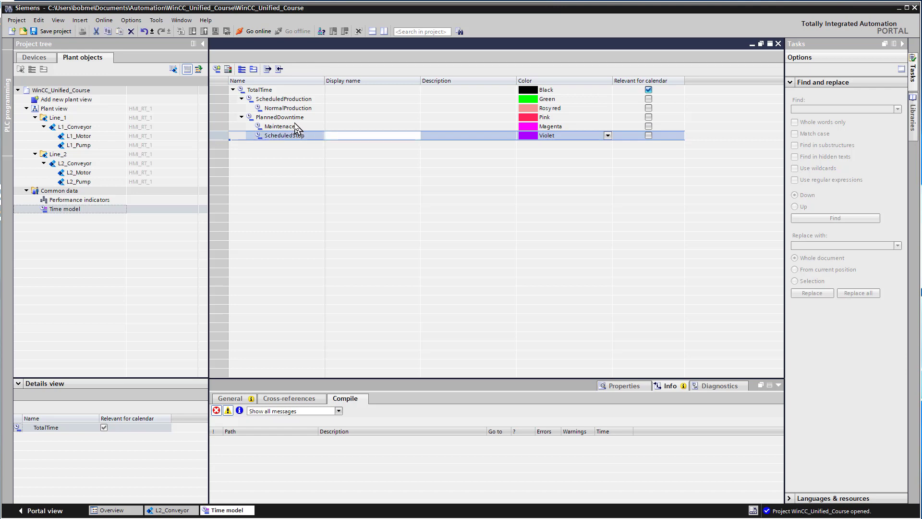
Add an UnplannedDowntime child category under TotalTime.
right_click(265, 90)
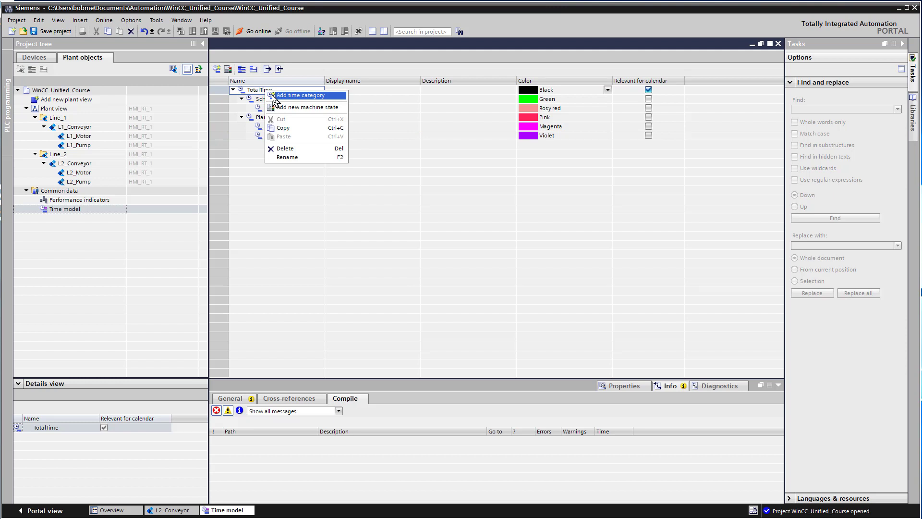
left_click(275, 95)
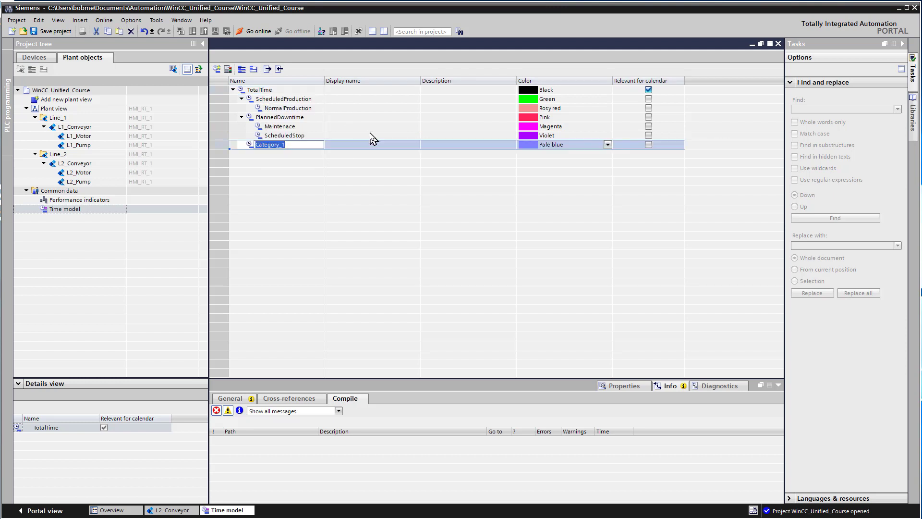
type("Unp")
type("lannedDown")
type("time")
Add WaitingForParts and Downtime as child categories of UnplannedDowntime.
right_click(270, 144)
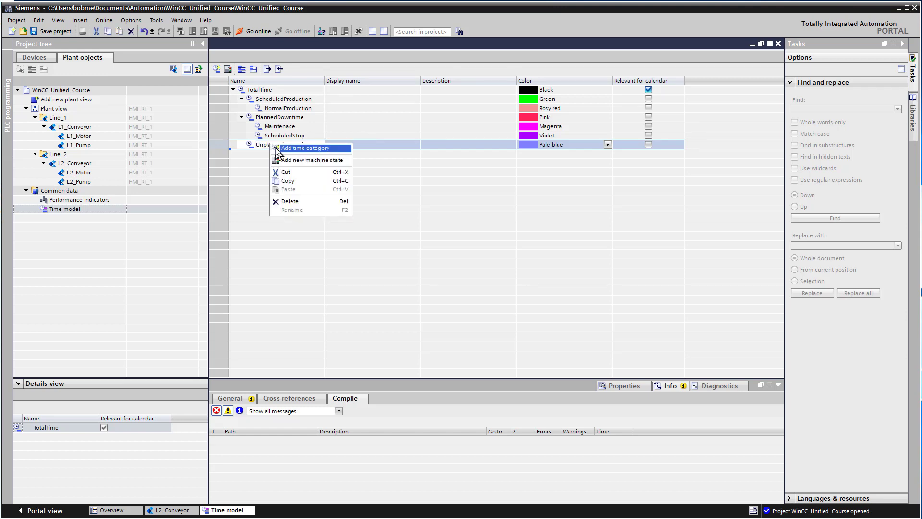
left_click(306, 148)
type("Wa")
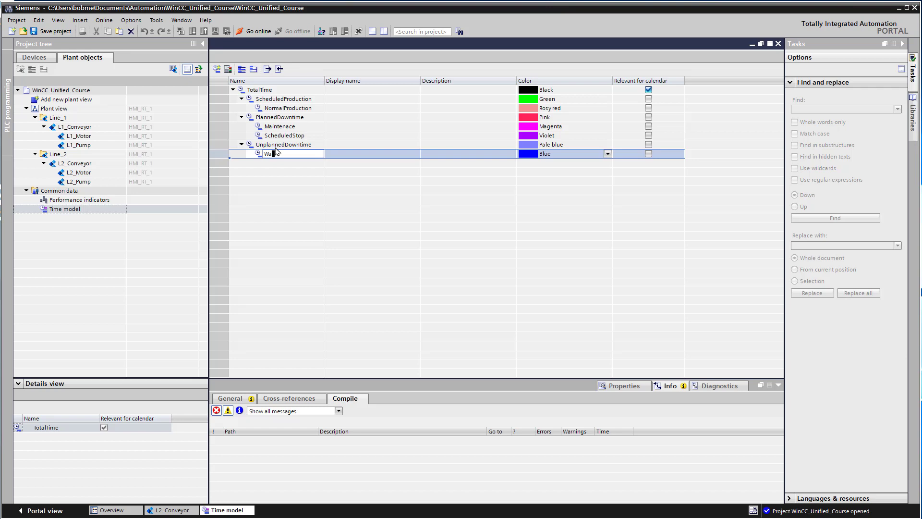
type("itingFor")
type("Parts")
key("Return")
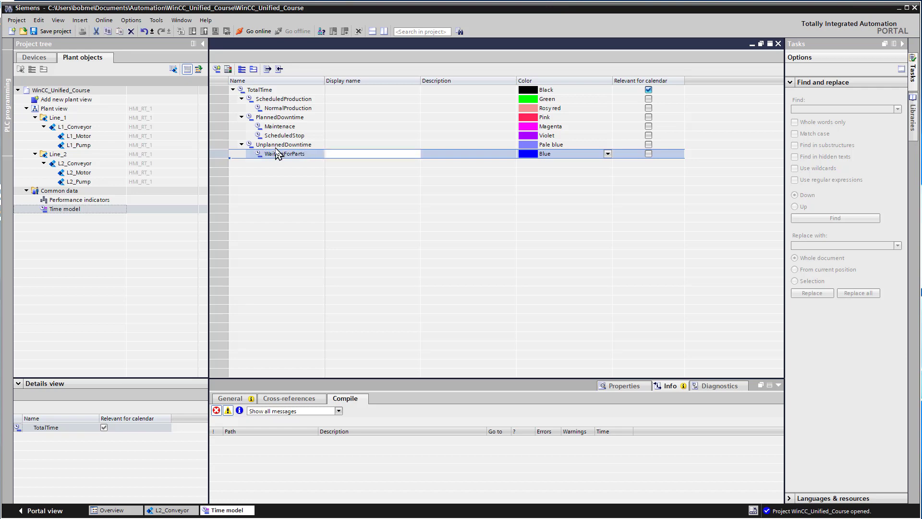
left_click(276, 146)
right_click(277, 146)
left_click(288, 150)
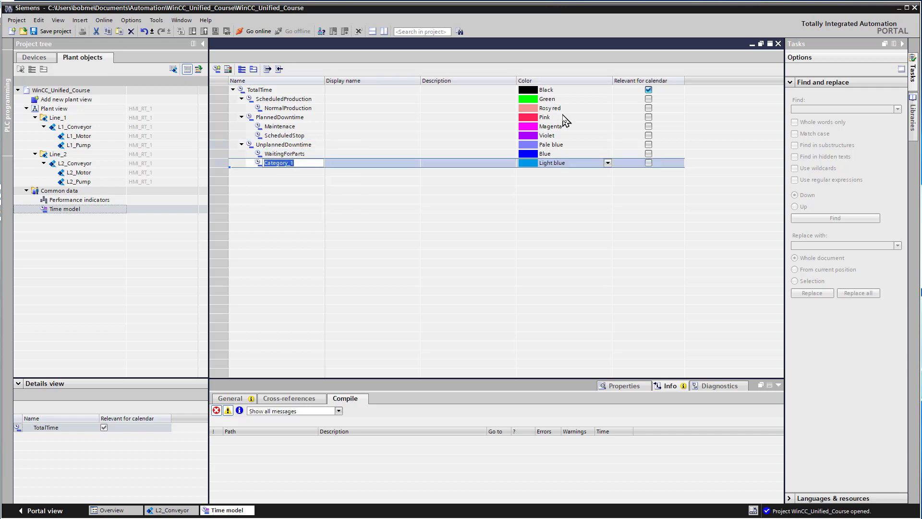
type("Downtim")
type("e")
key("Tab")
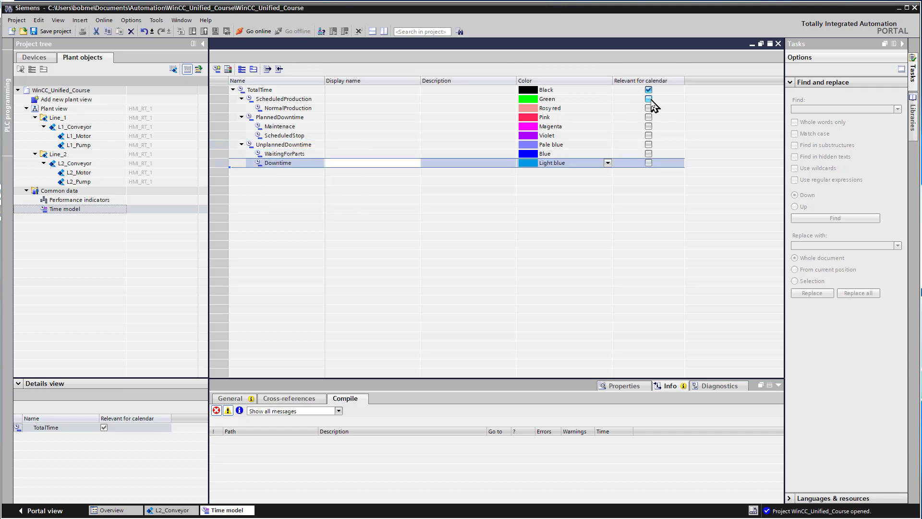
Clear the Relevant for calendar marks on TotalTime and the stray rows.
left_click(650, 106)
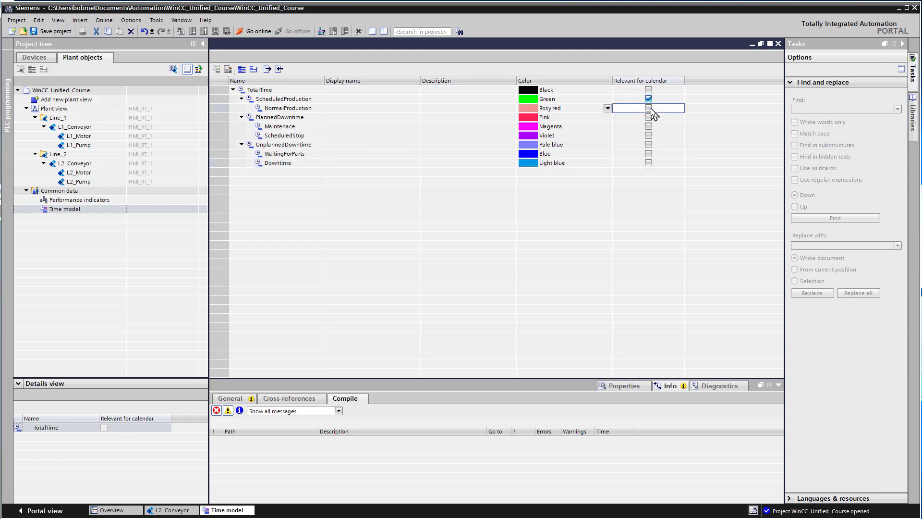
left_click(648, 126)
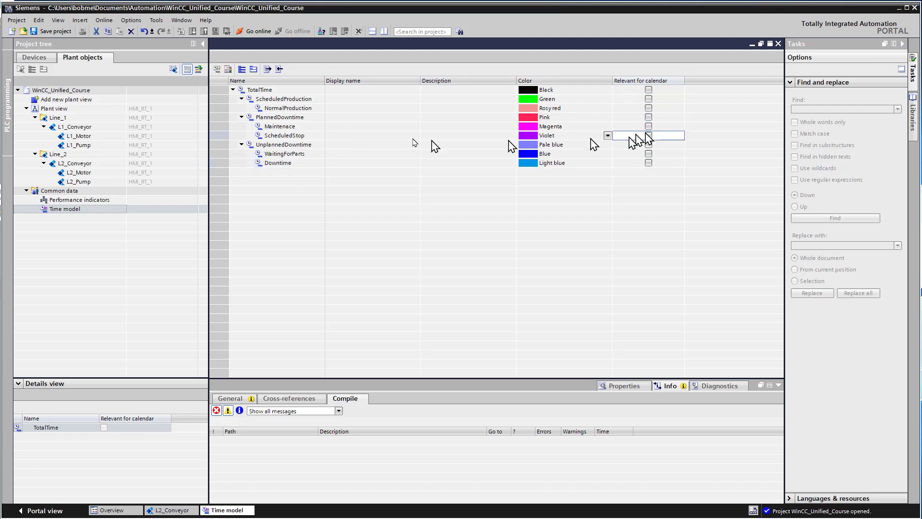
left_click(283, 98)
left_click(274, 117)
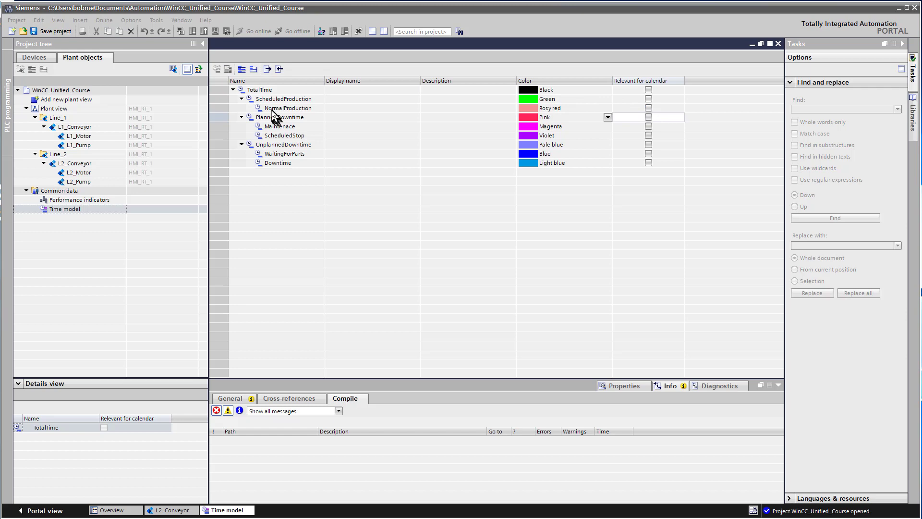
left_click(274, 109)
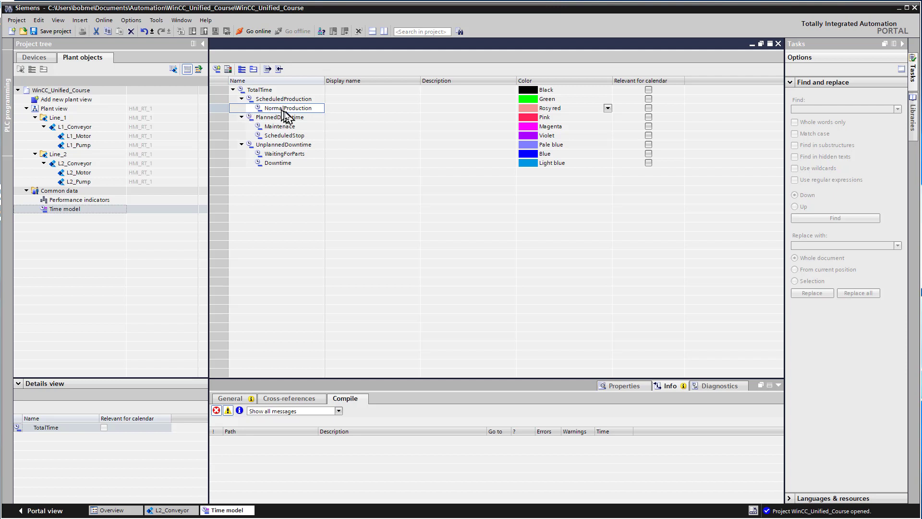
Mark NormalProduction, Maintenace, ScheduledStop, WaitingForParts and Downtime as relevant for the calendar.
left_click(648, 108)
left_click(279, 126)
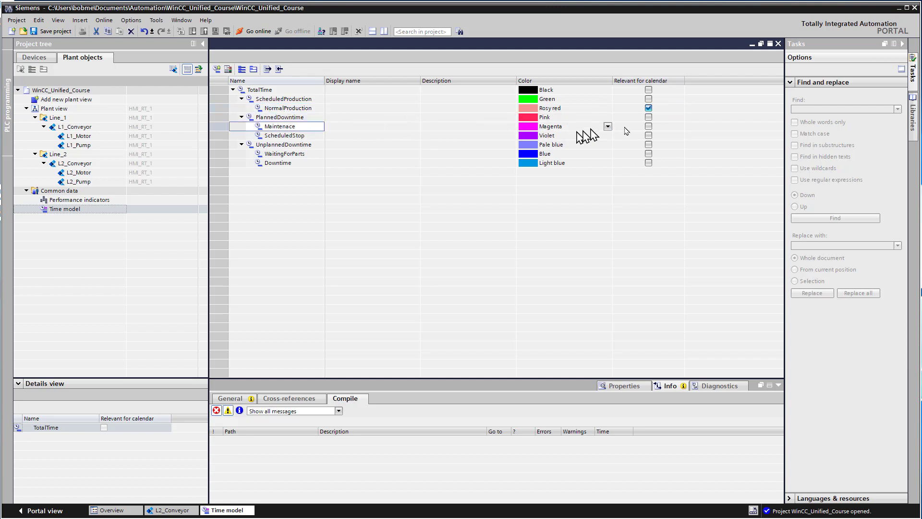
left_click(649, 127)
left_click(648, 136)
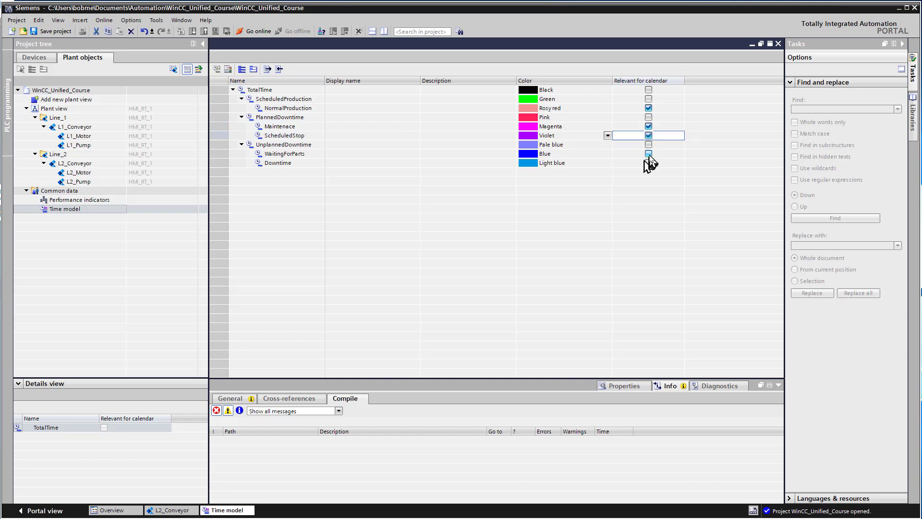
left_click(648, 153)
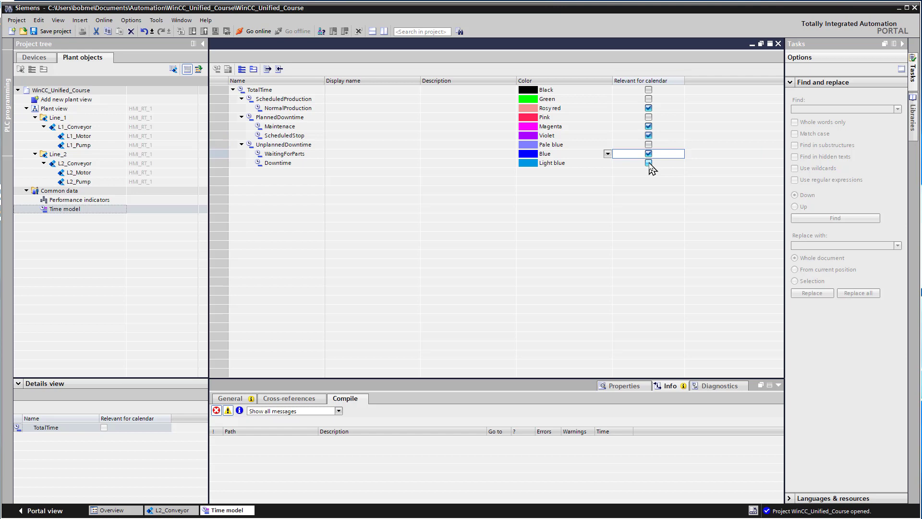
left_click(649, 163)
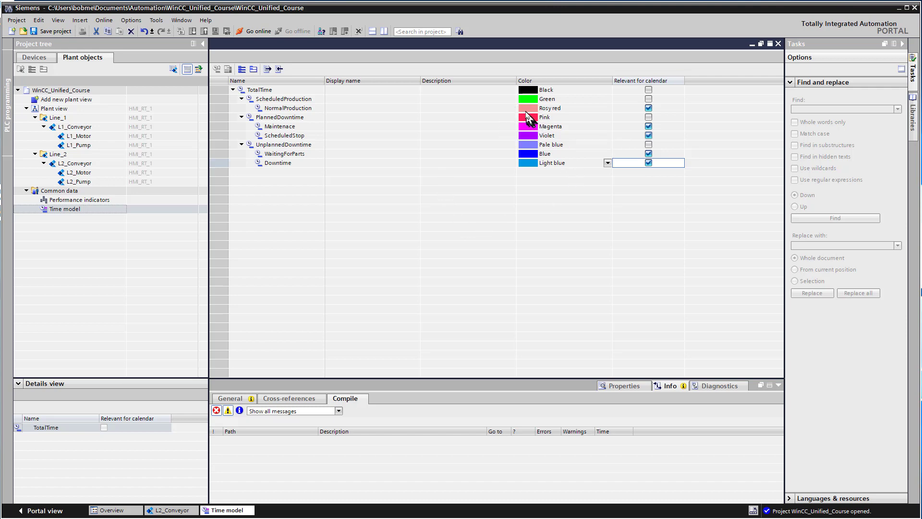
Colour NormalProduction Grass green, Maintenace Gold and ScheduledStop Orange.
left_click(525, 110)
left_click(608, 109)
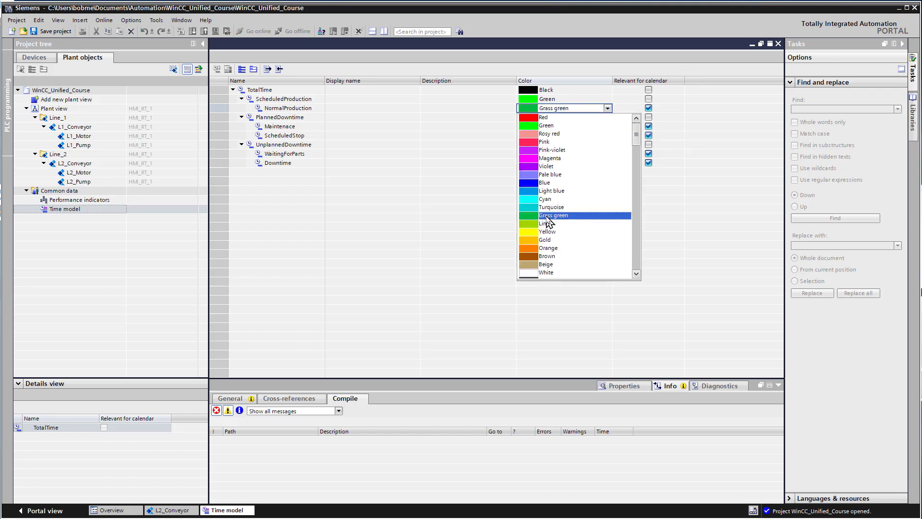
left_click(551, 215)
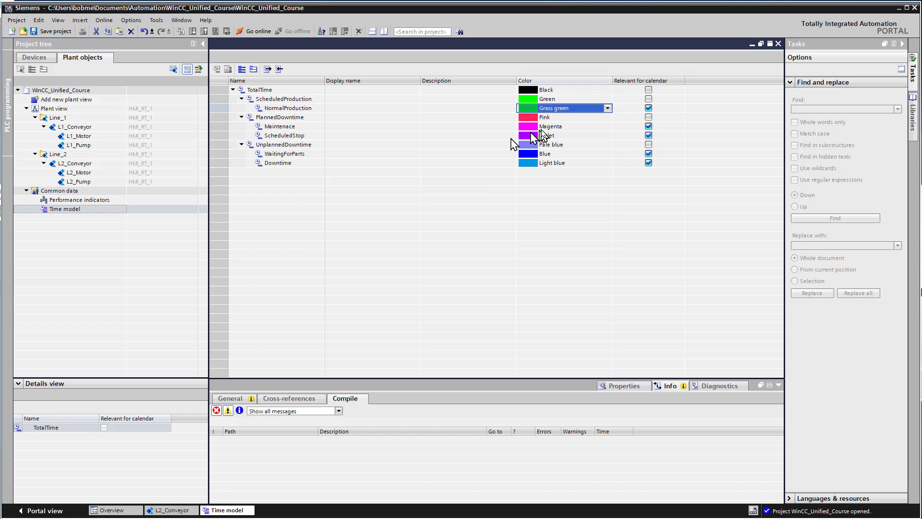
left_click(527, 125)
left_click(545, 259)
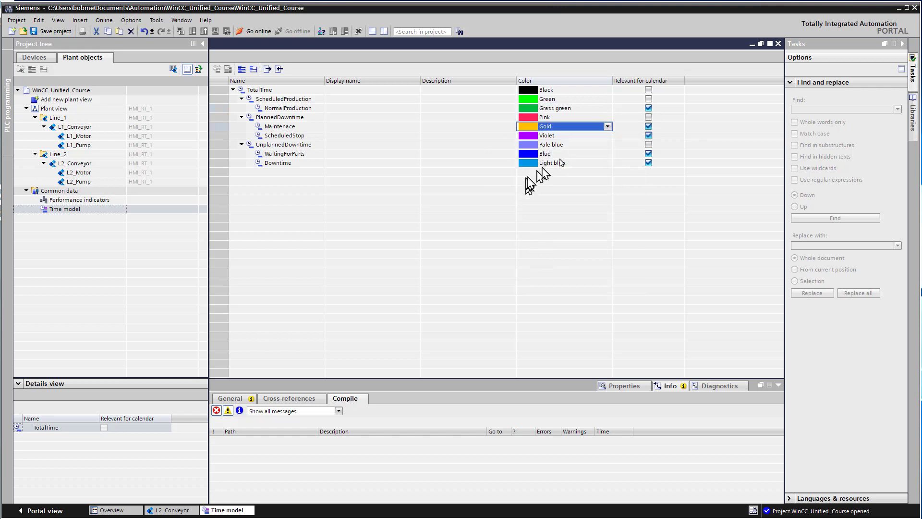
left_click(560, 136)
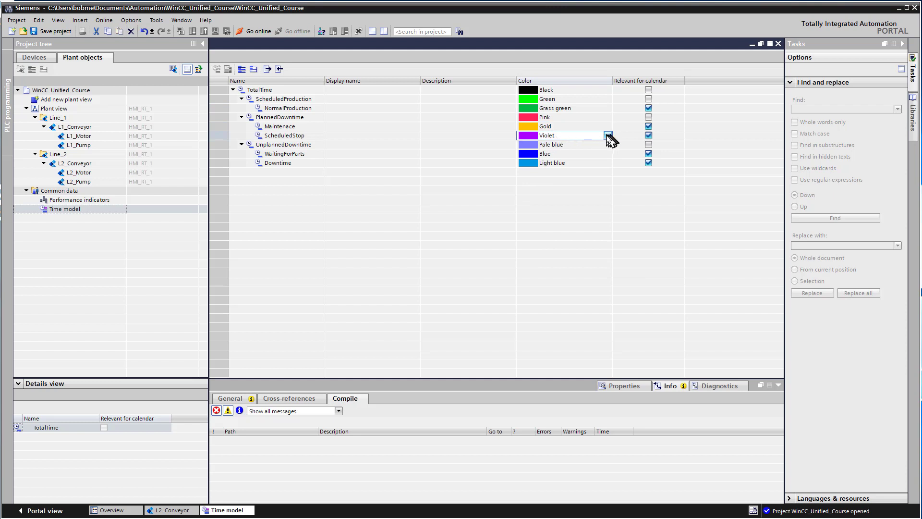
left_click(608, 136)
left_click(543, 276)
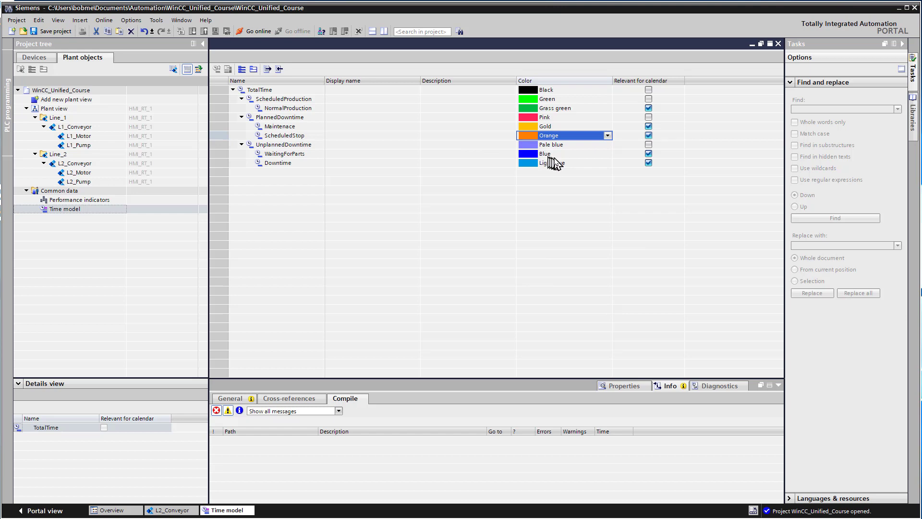
Colour WaitingForParts Yellow and Downtime Red, then save the project.
left_click(552, 155)
left_click(552, 154)
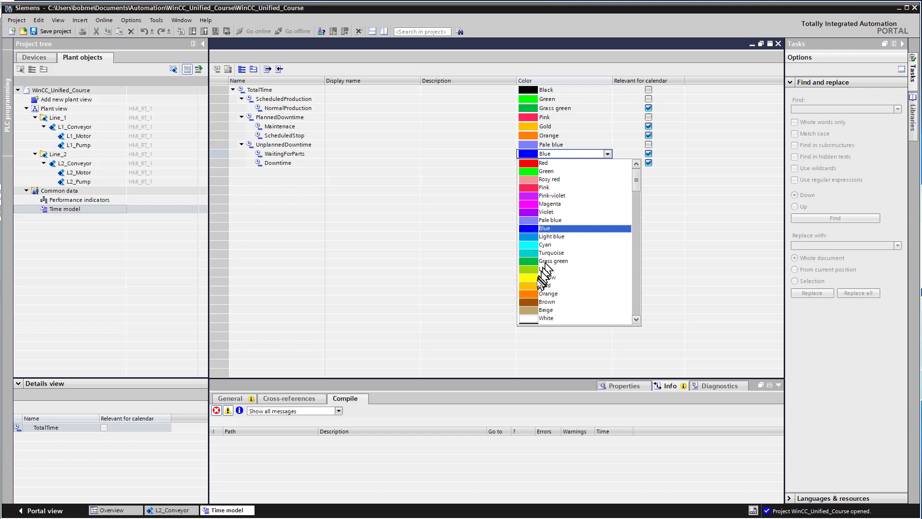
left_click(547, 277)
left_click(588, 164)
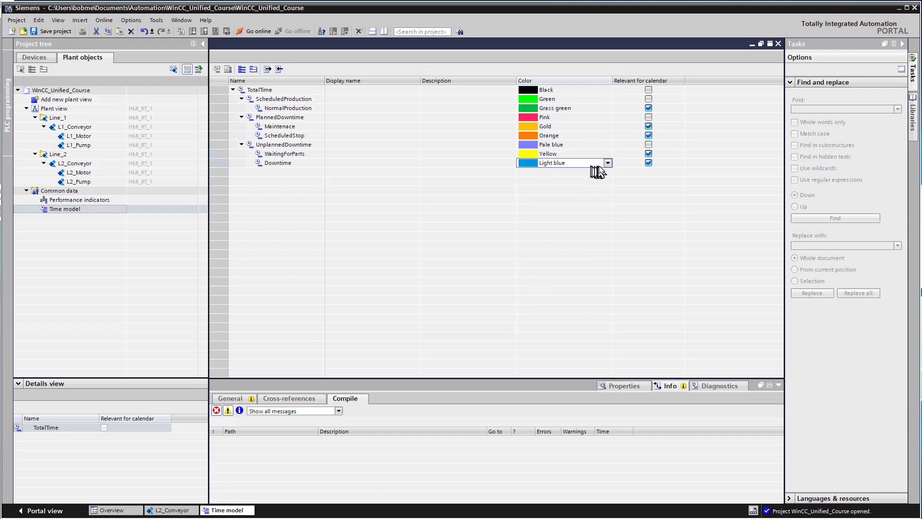
left_click(607, 163)
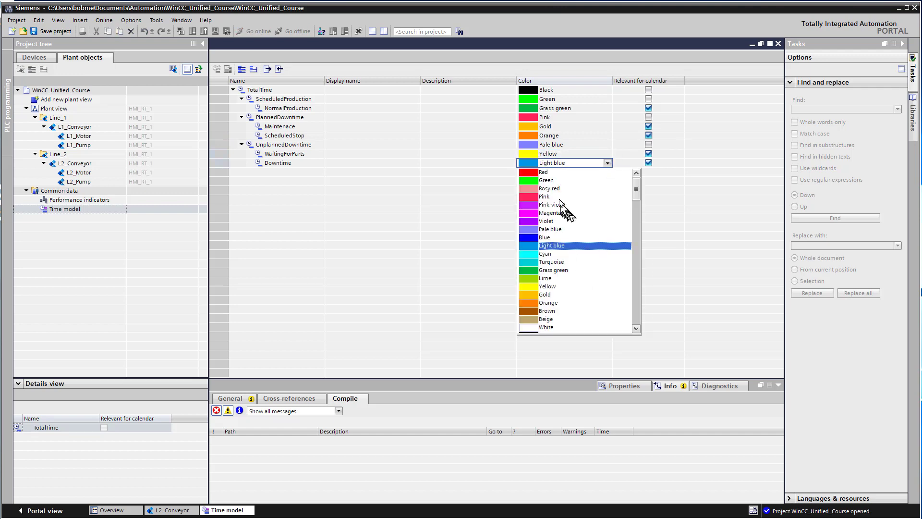
left_click(545, 173)
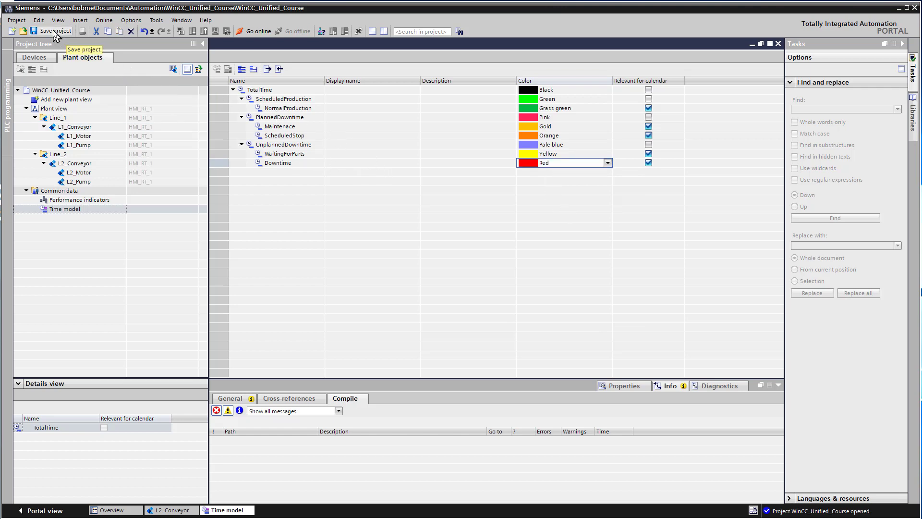
left_click(56, 32)
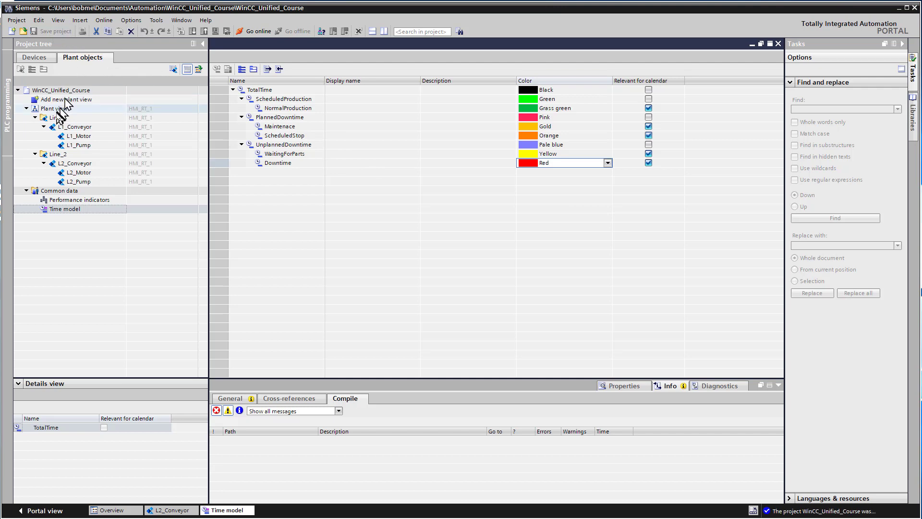
Open the L1_Conveyor plant object editor from the plant hierarchy.
left_click(98, 127)
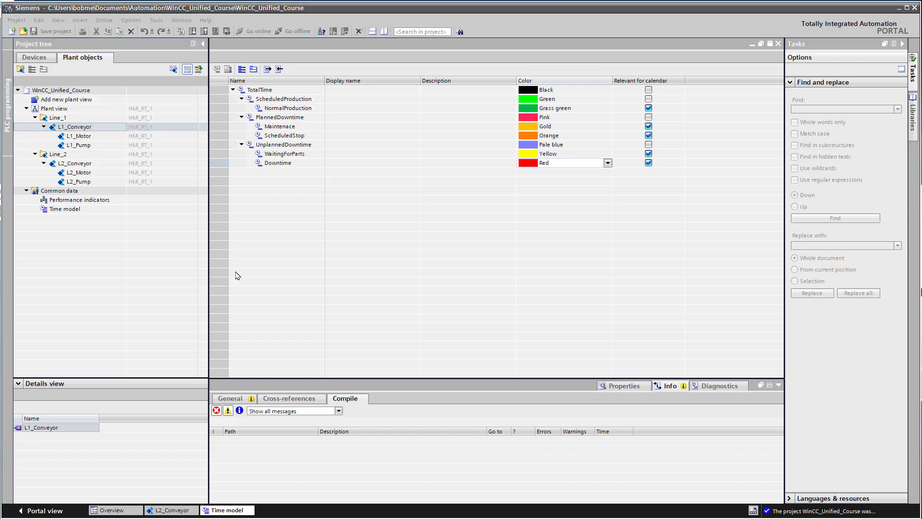
right_click(63, 129)
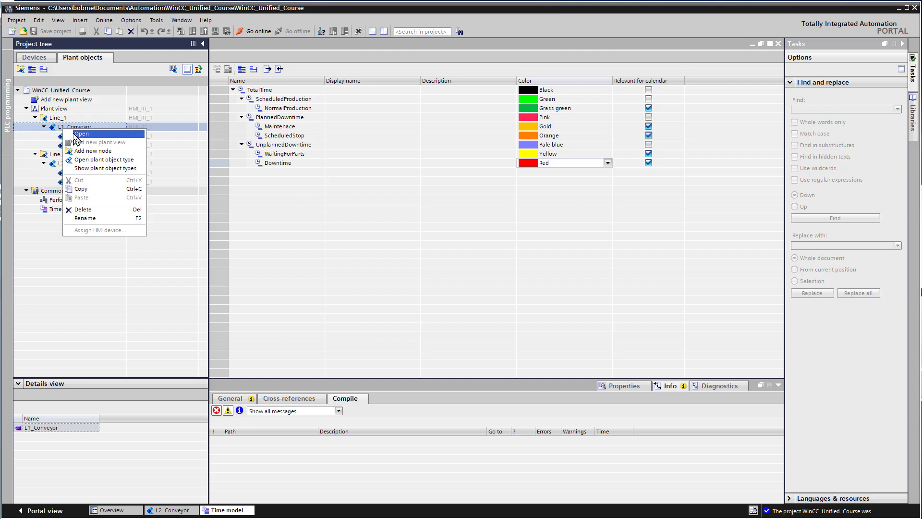
left_click(75, 134)
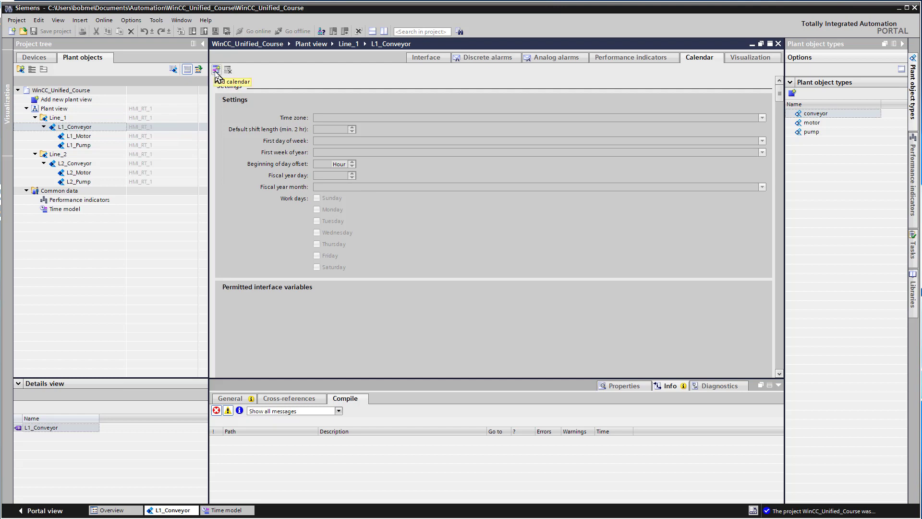
Add a calendar to L1_Conveyor with a beginning-of-day offset of 9 hours.
left_click(216, 71)
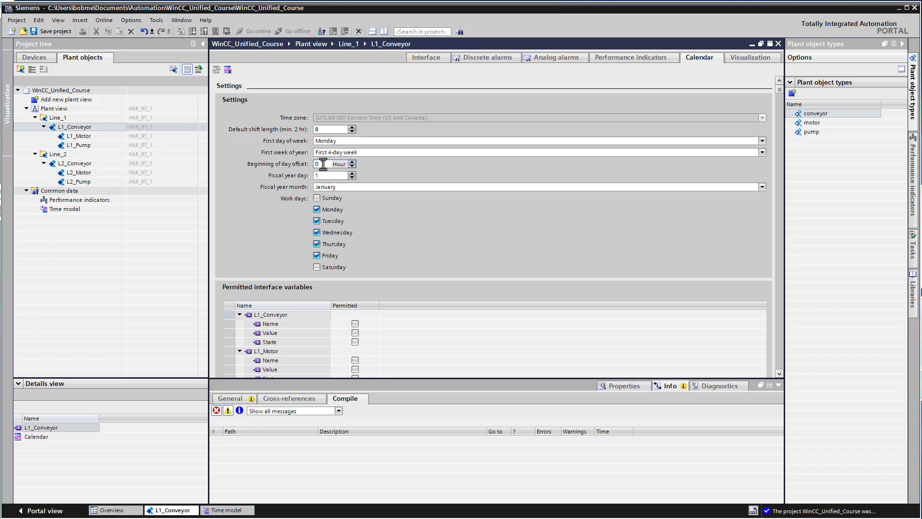
double_click(324, 165)
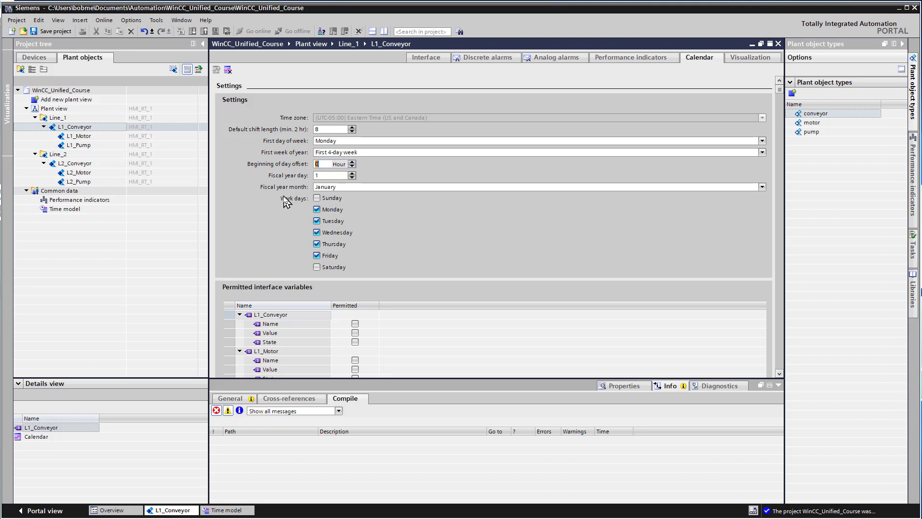
type("9")
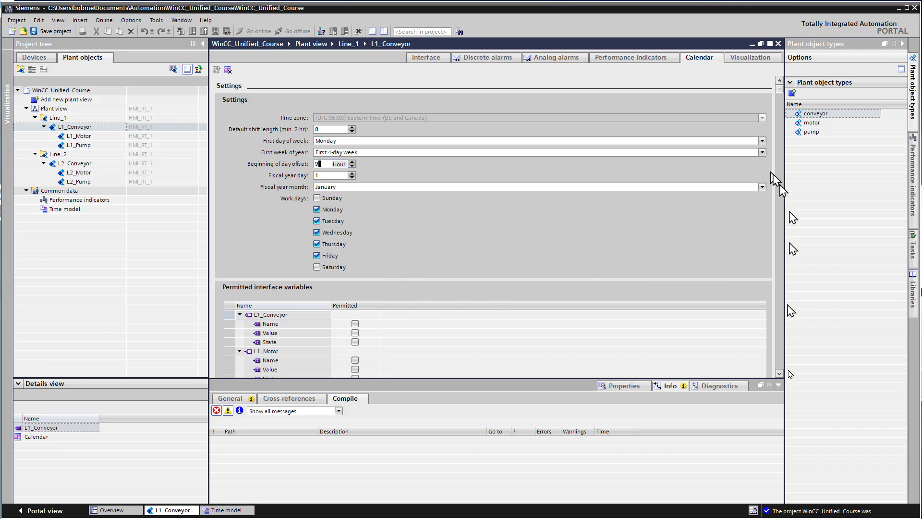
left_click(779, 375)
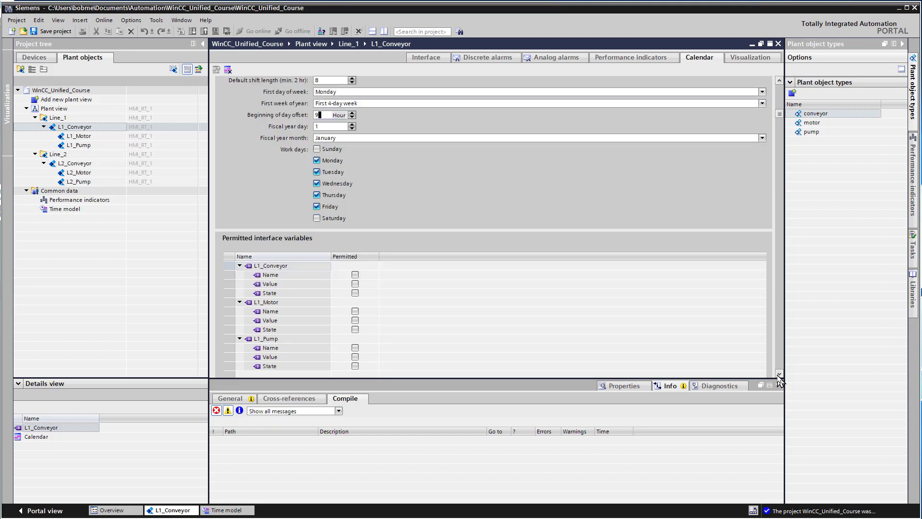
left_click(779, 375)
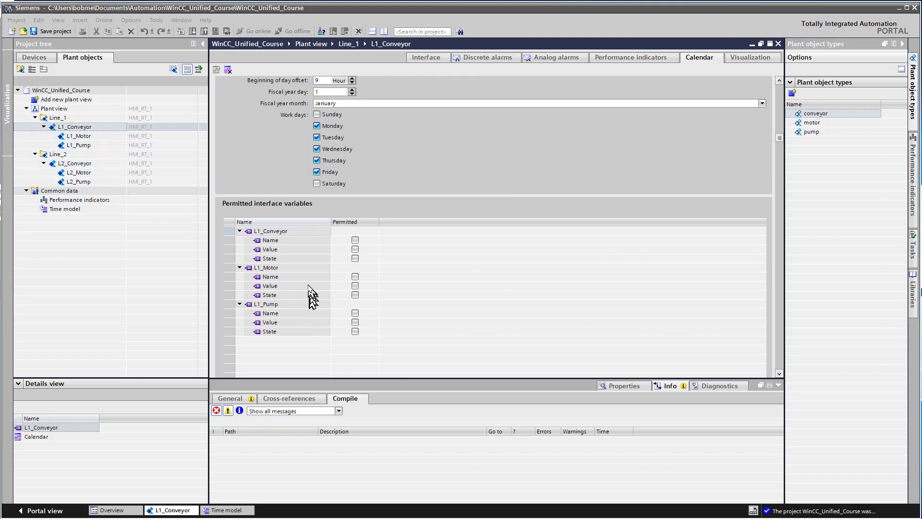
Permit Value and State variables for L1 conveyor, motor and pump, then save.
left_click(355, 249)
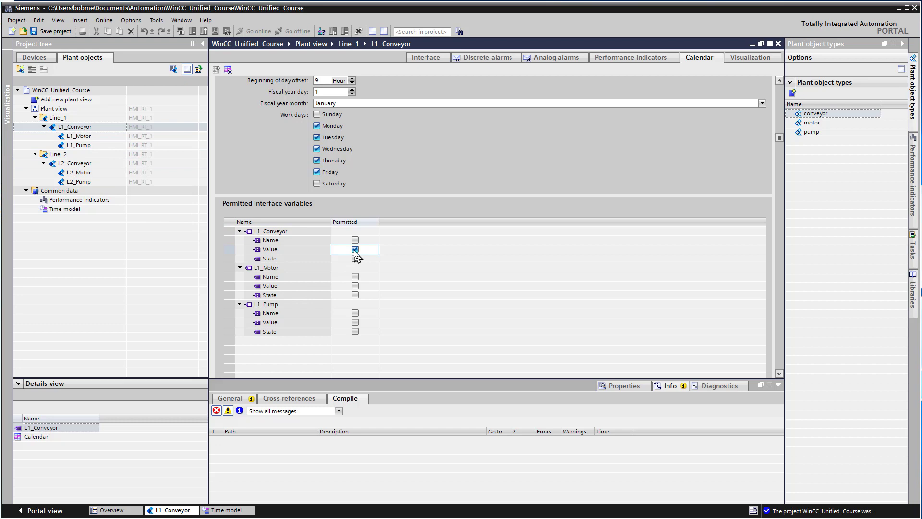
left_click(355, 287)
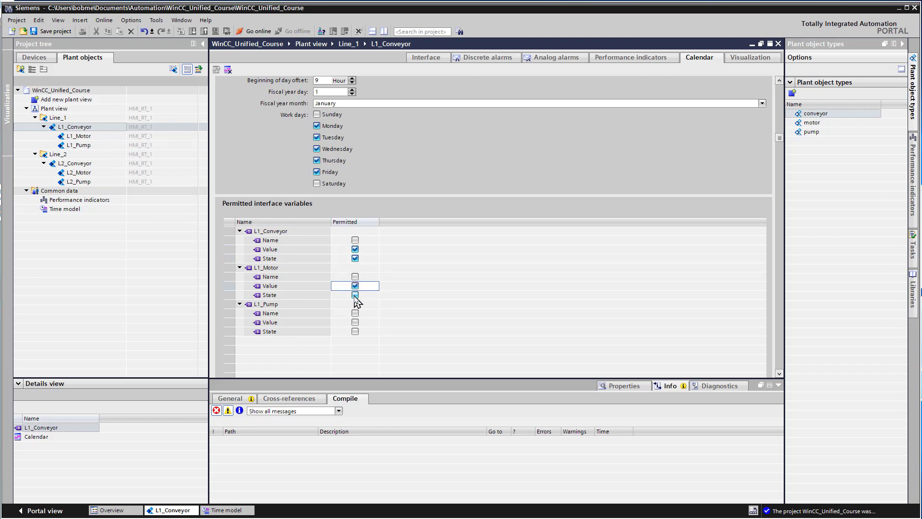
left_click(355, 295)
left_click(355, 323)
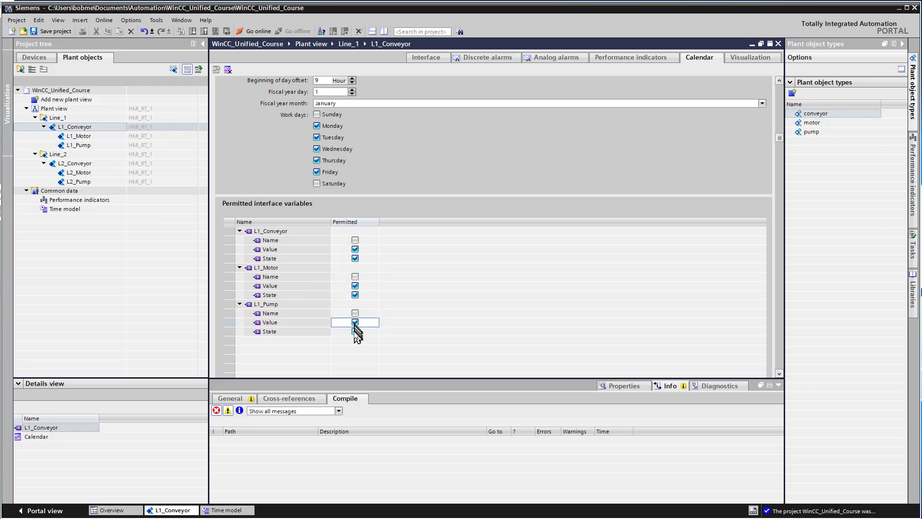
left_click(48, 33)
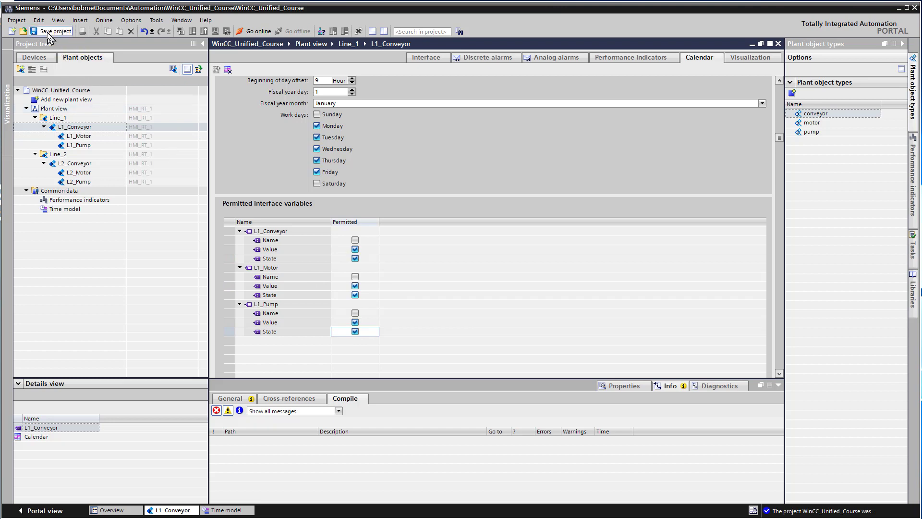
Open the L2_Conveyor plant object and confirm its day offset is 9.
right_click(85, 168)
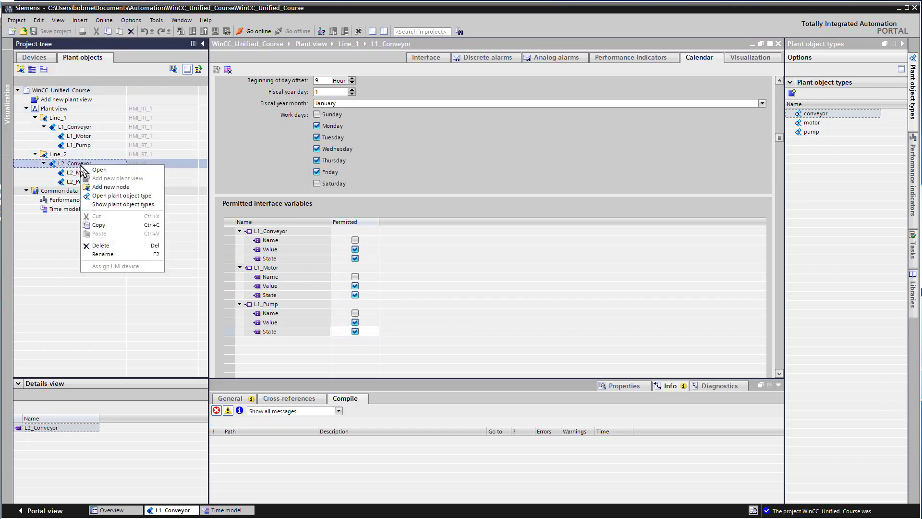
left_click(99, 170)
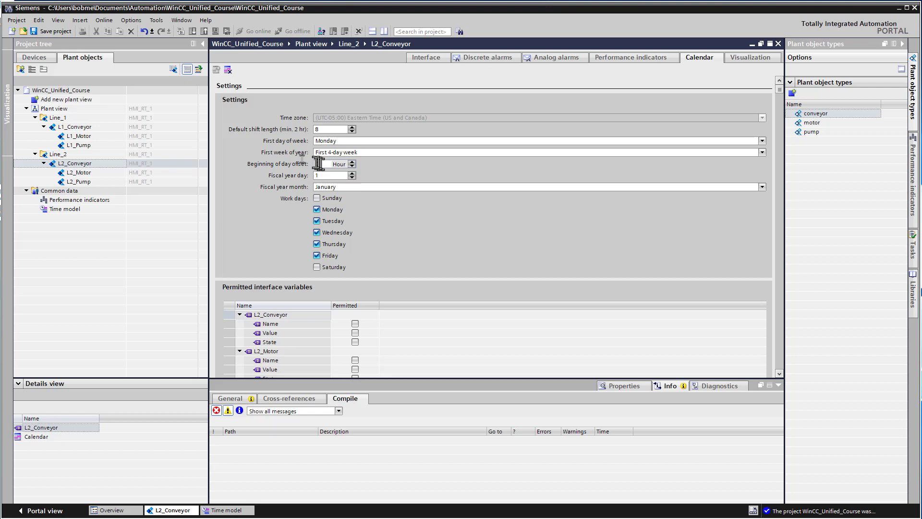
left_click(317, 164)
scroll(407, 247, "down", 2)
Permit Value and State variables for L2 conveyor, motor and pump, then save.
left_click(354, 274)
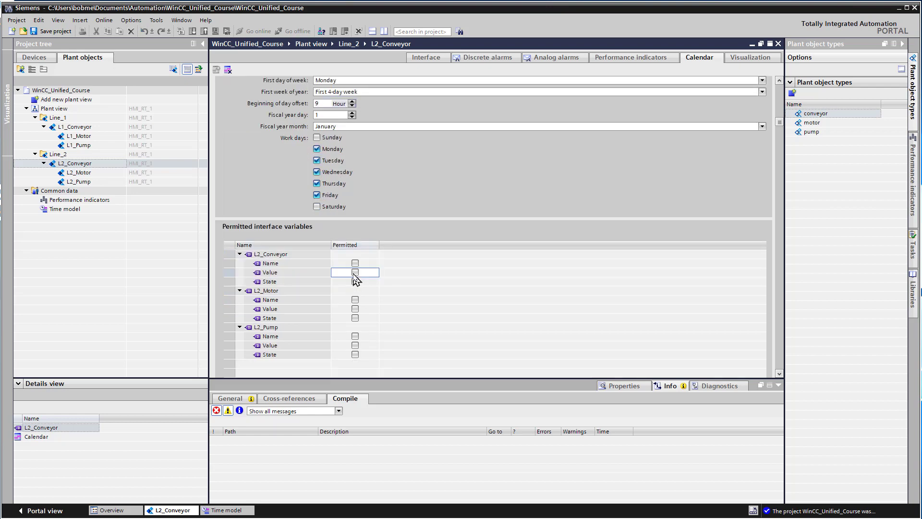
left_click(355, 282)
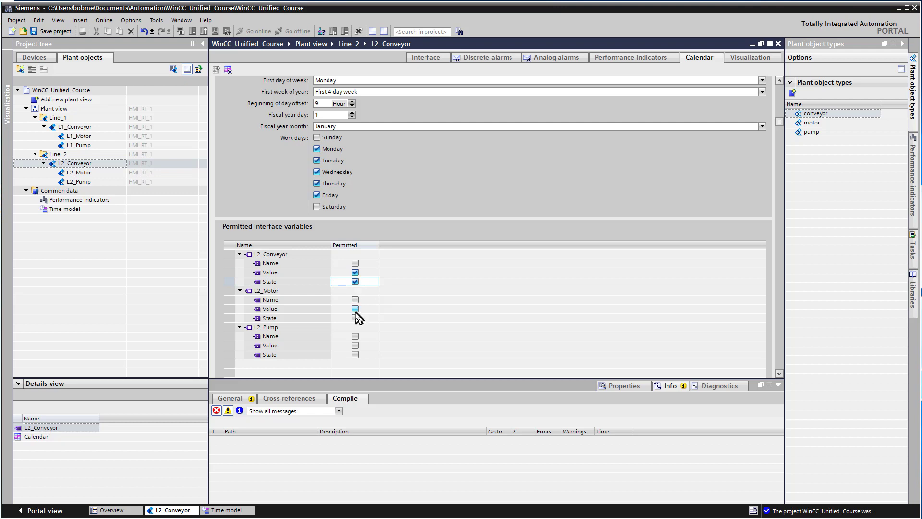
left_click(355, 309)
left_click(355, 318)
left_click(355, 345)
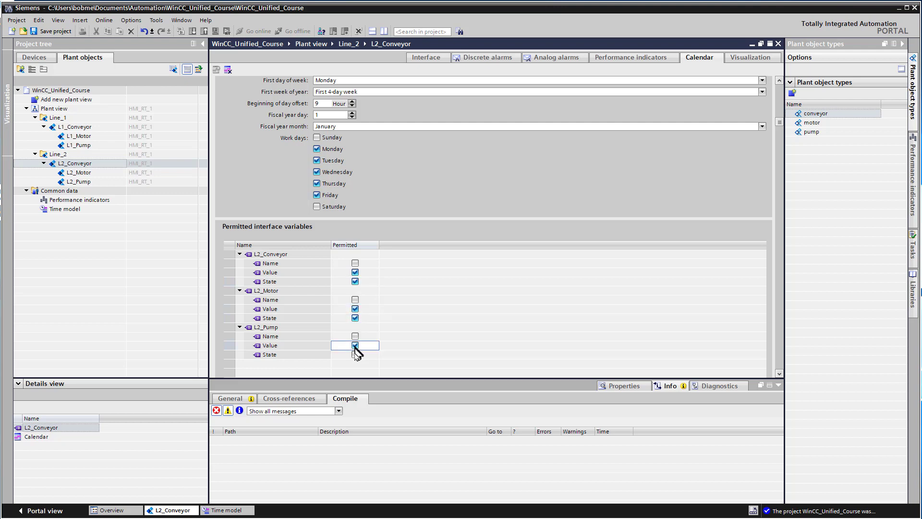
left_click(355, 354)
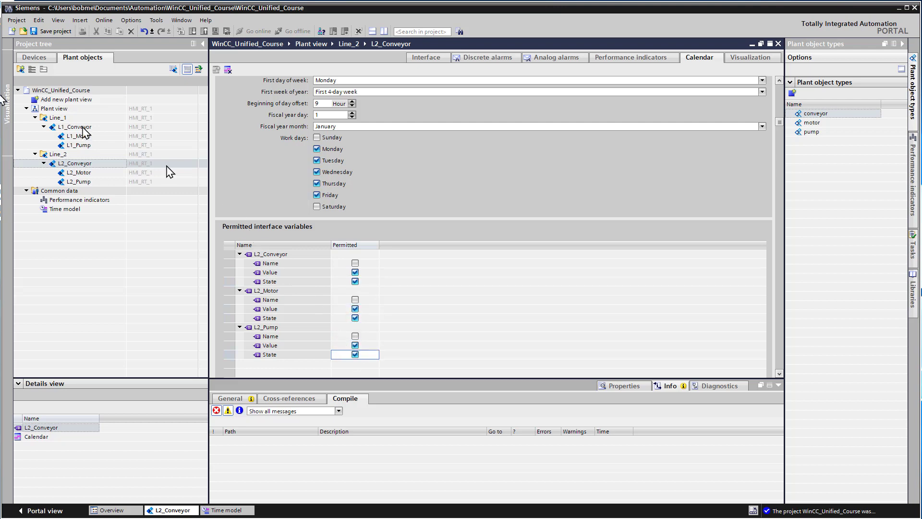
left_click(56, 32)
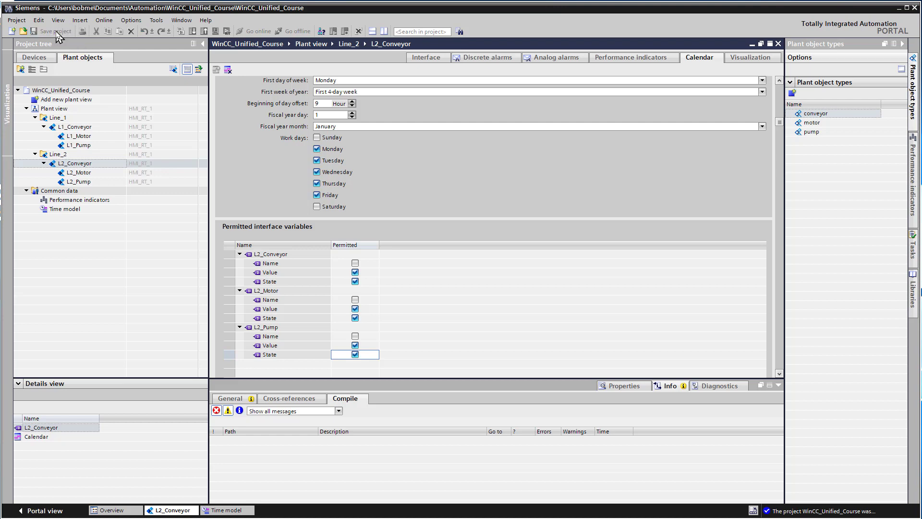
Start a PLCSIM simulation of the PLC_1 CPU from the Devices tree.
left_click(43, 60)
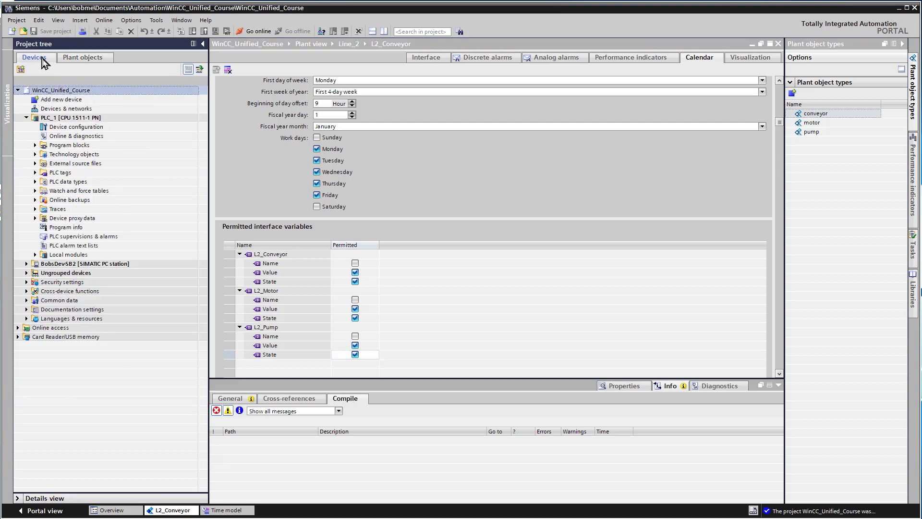
left_click(105, 120)
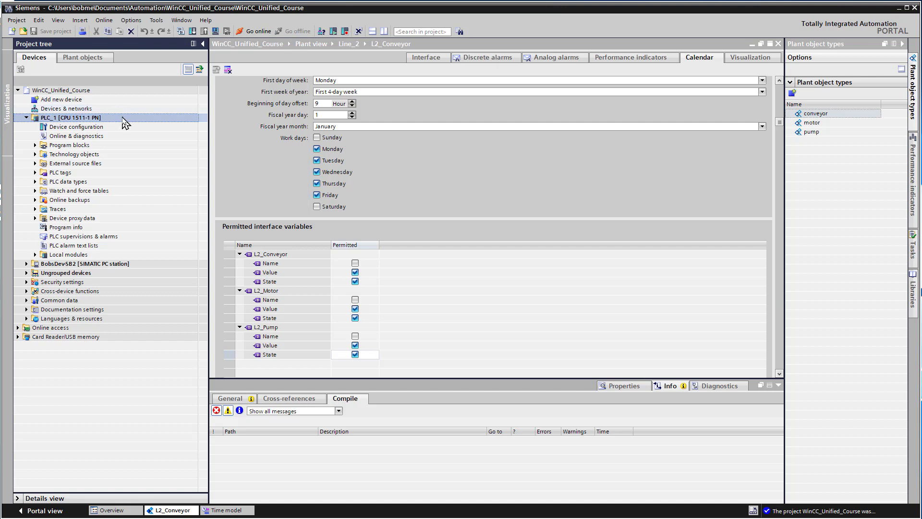
right_click(106, 119)
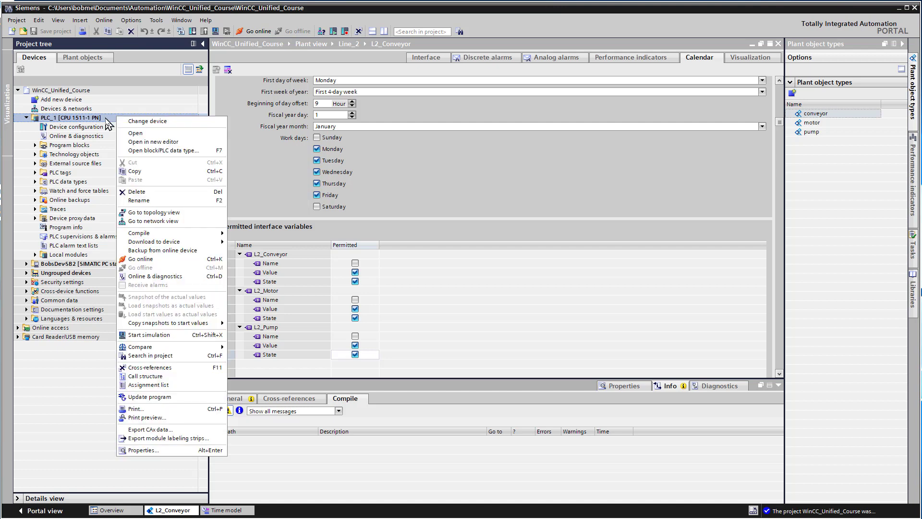
left_click(167, 335)
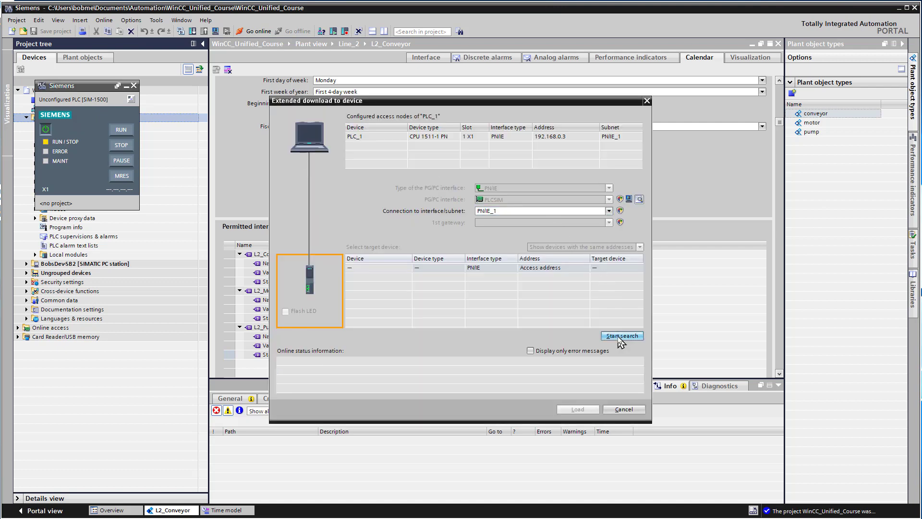
Find the simulated CPU, trust its certificate, and load PLC_1 after the preview check.
left_click(621, 336)
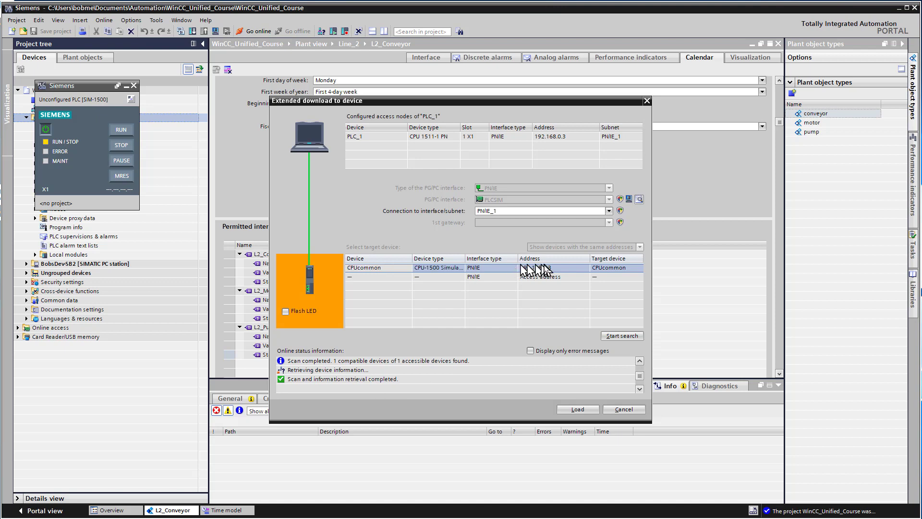
left_click(578, 409)
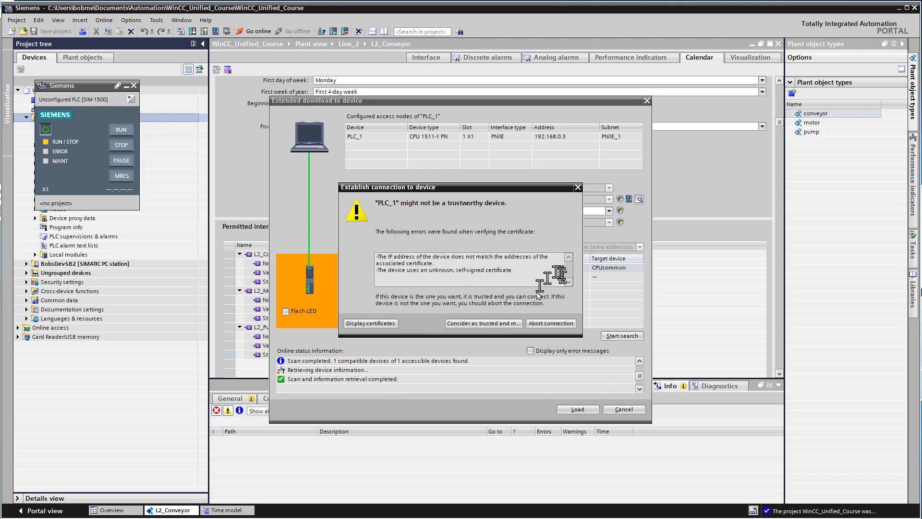
left_click(479, 325)
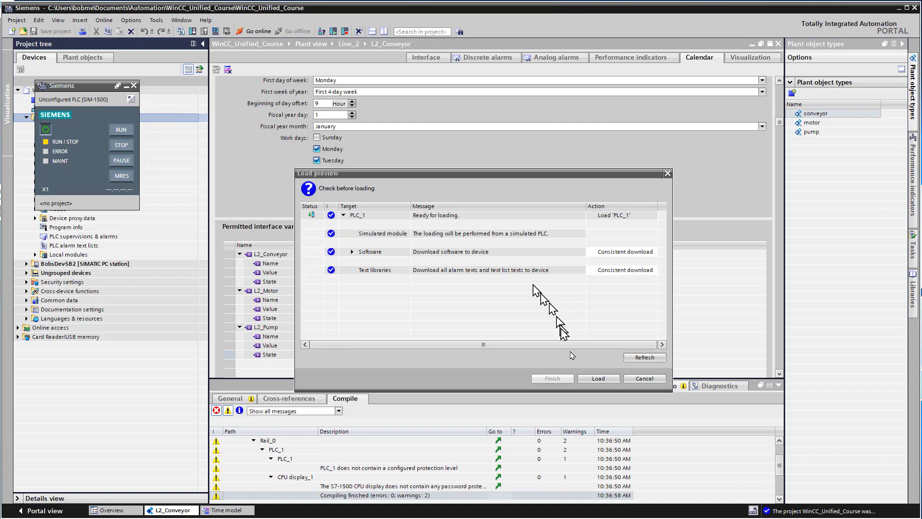
left_click(603, 382)
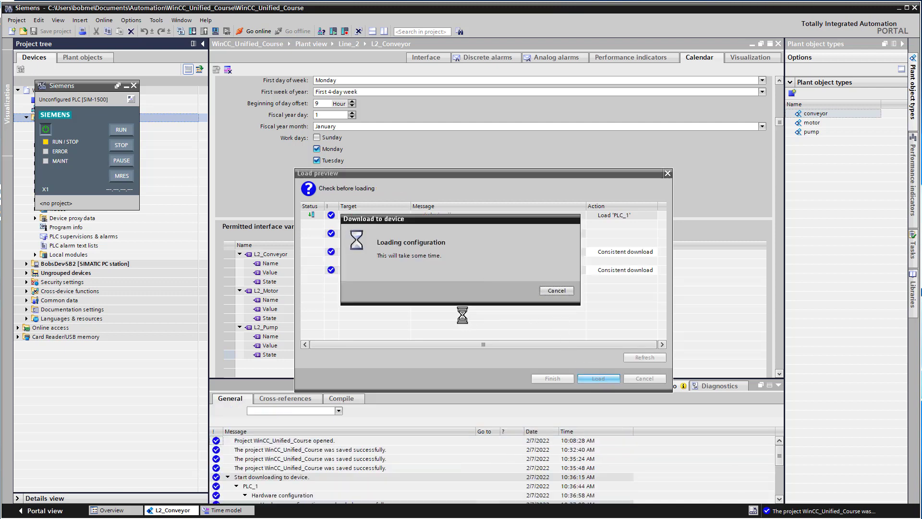
Set the post-download action to Start module and finish the download.
left_click(618, 234)
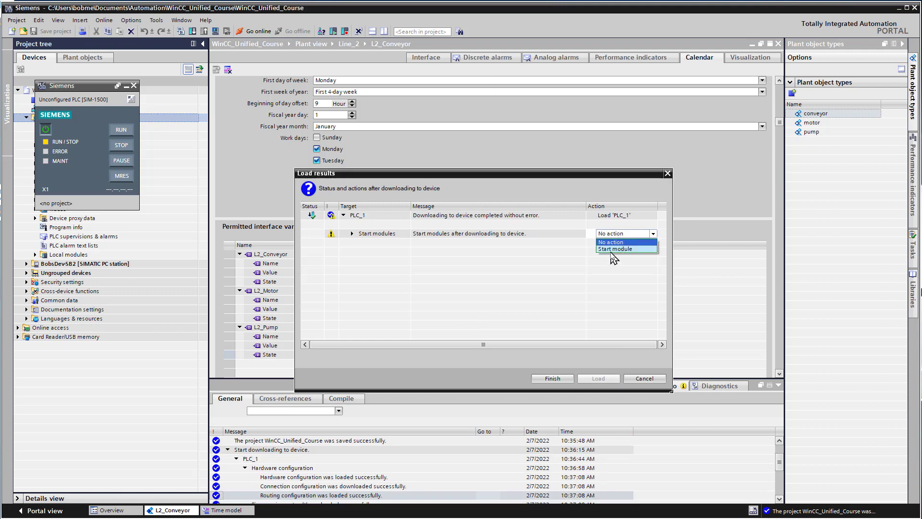
left_click(613, 250)
left_click(551, 379)
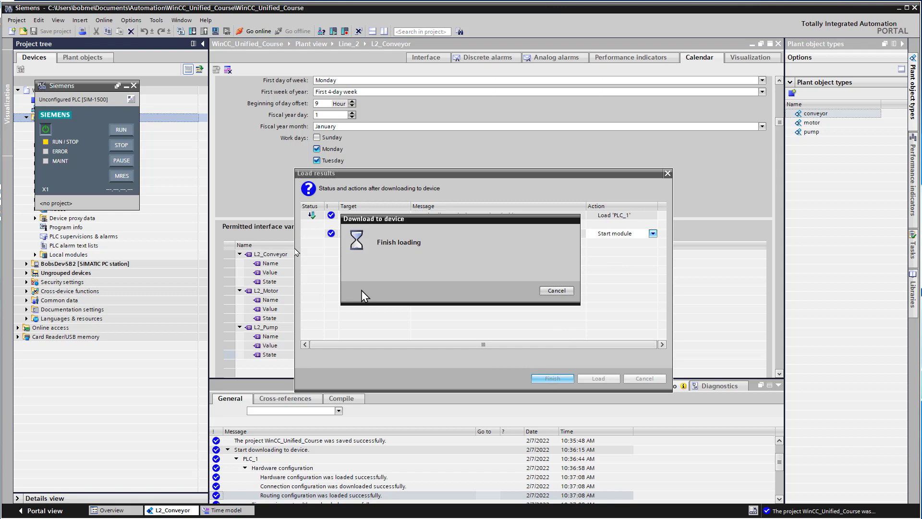